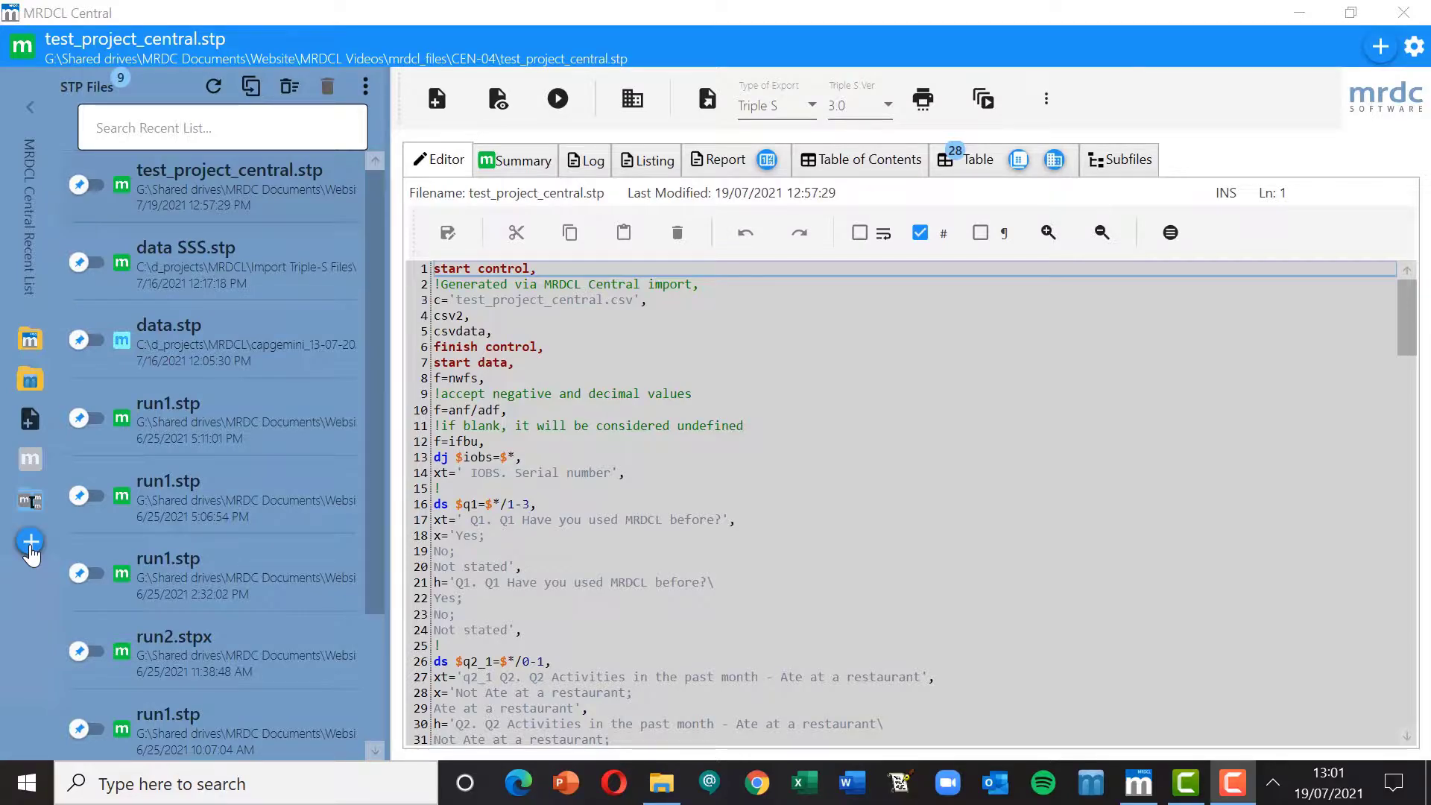
- Start an SPSS import with the Run without CSV option, leaving weight/WEIGHT enabled for weighting
left_click(29, 546)
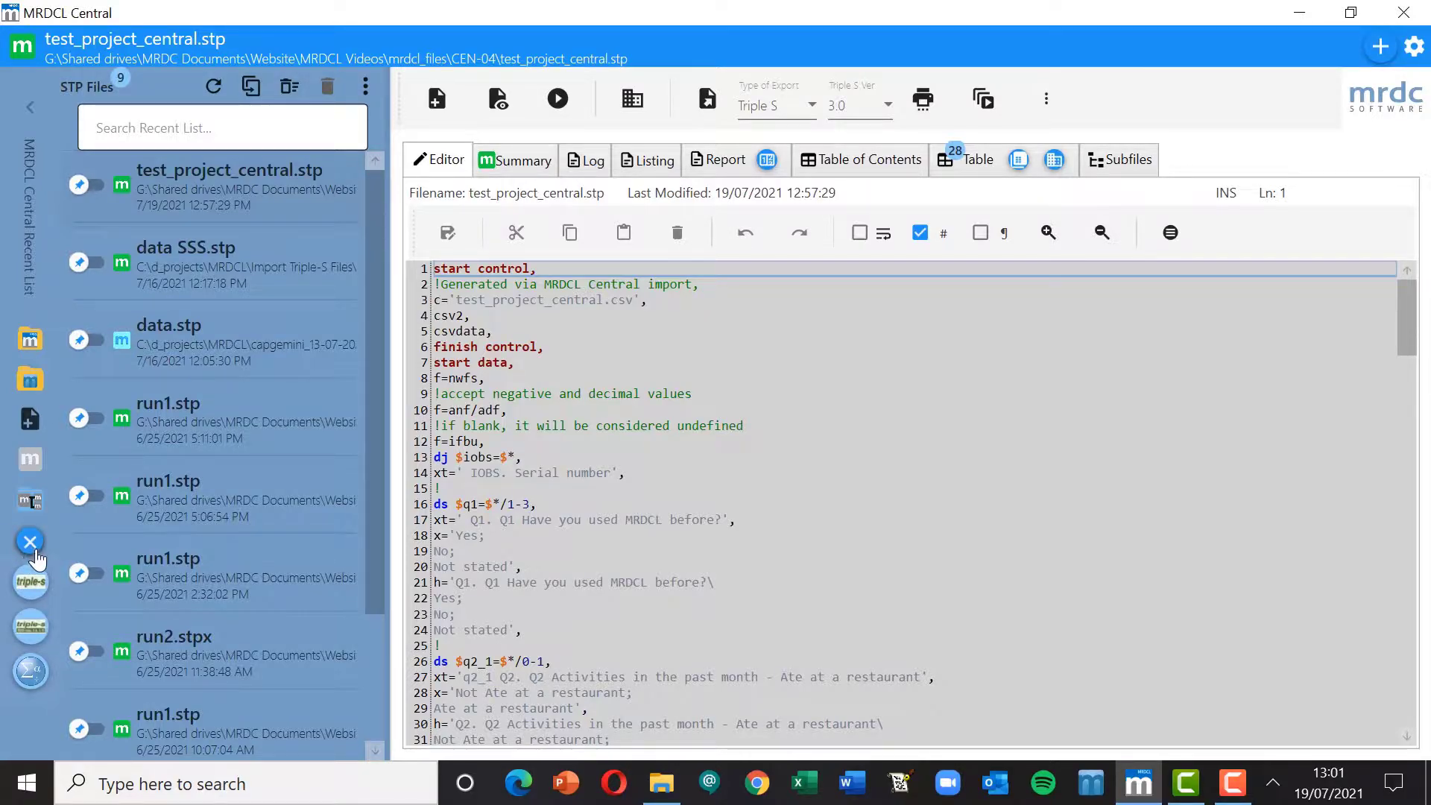
left_click(34, 555)
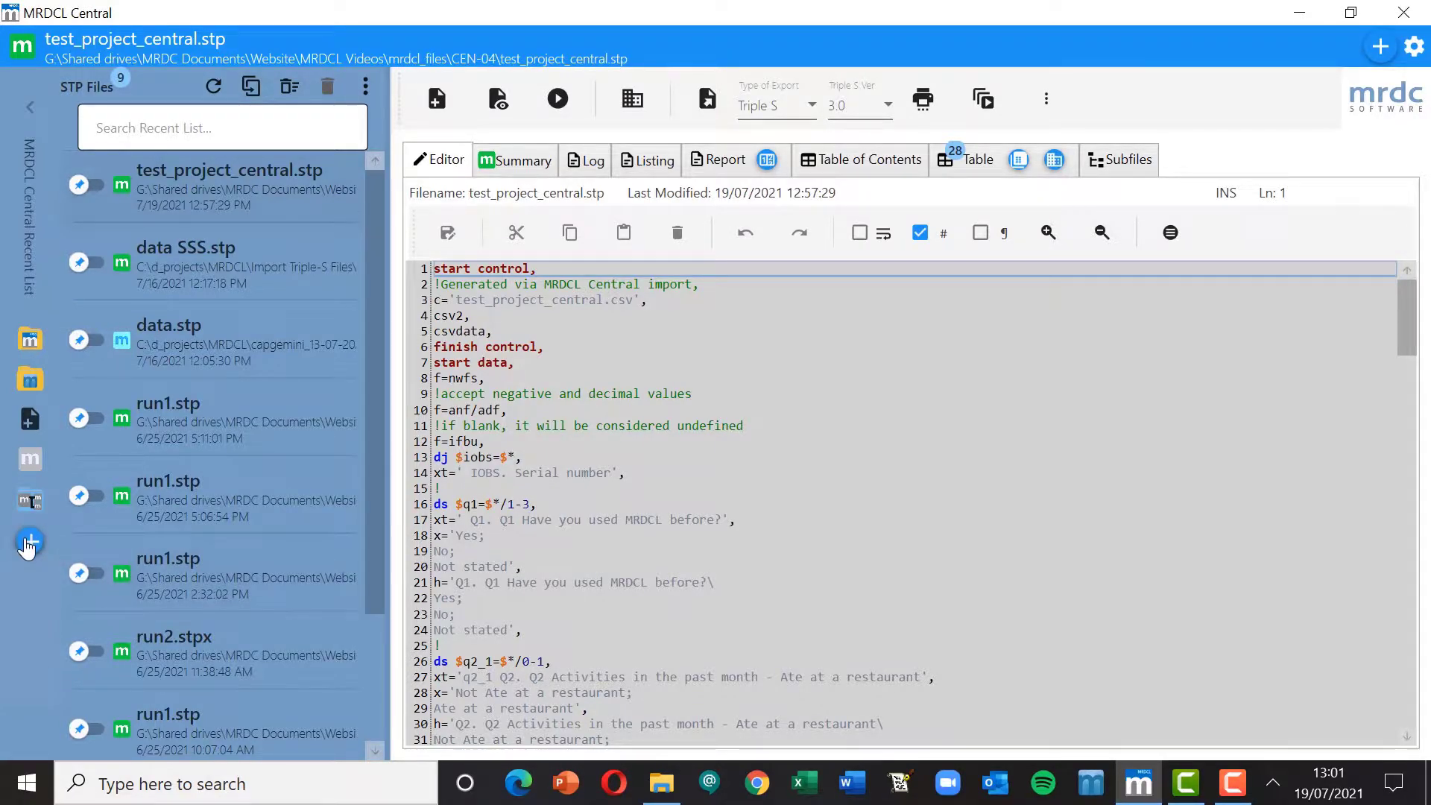
left_click(27, 546)
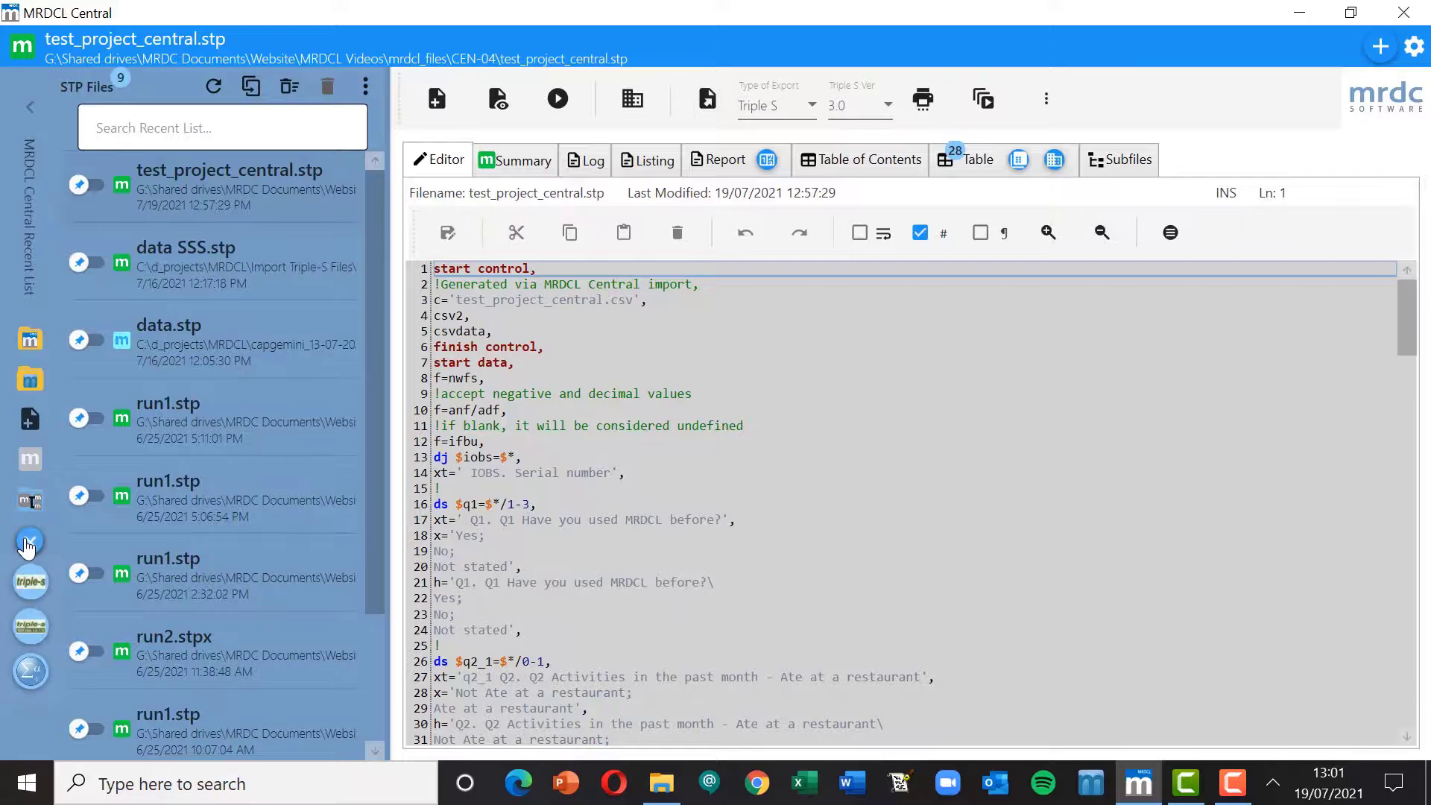
left_click(31, 674)
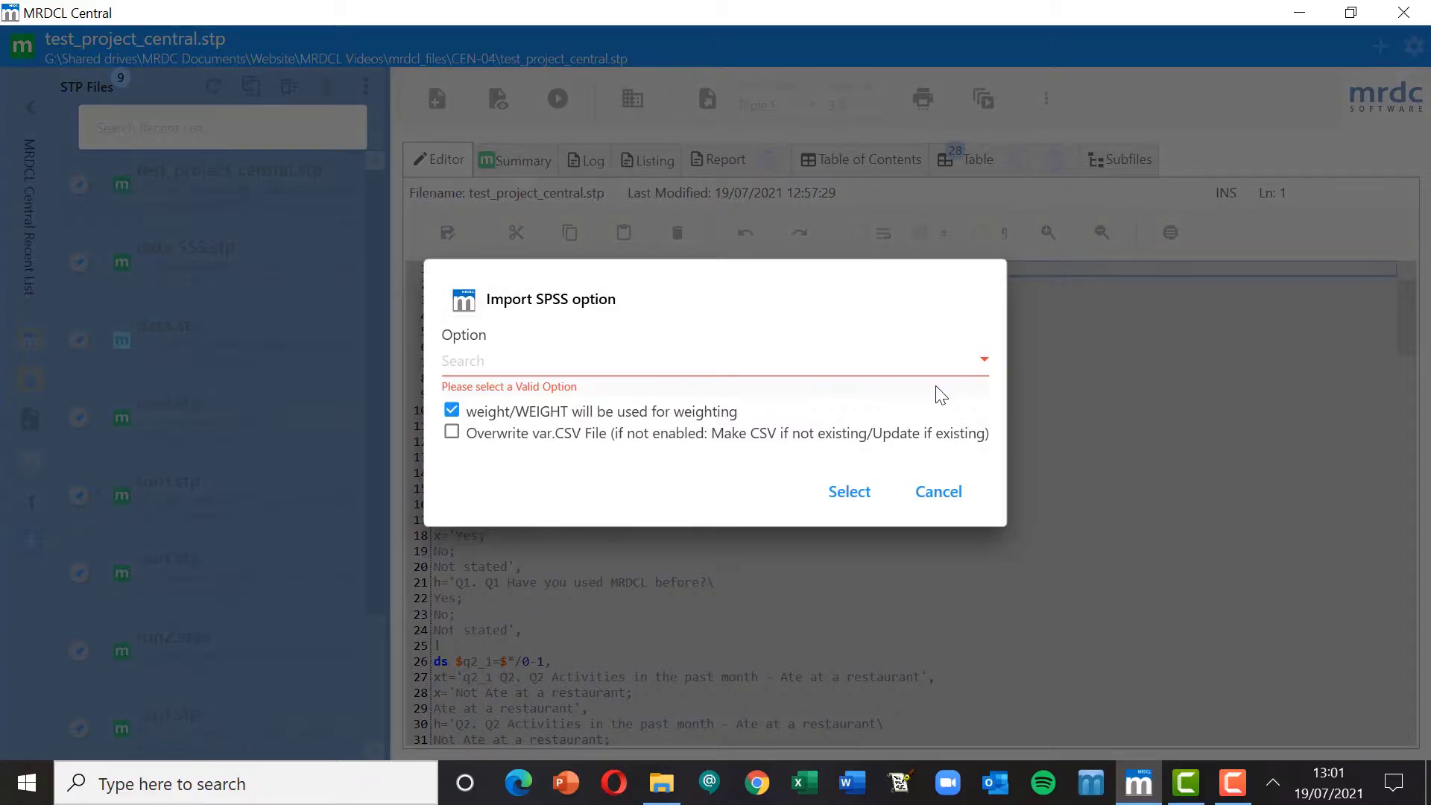
left_click(984, 361)
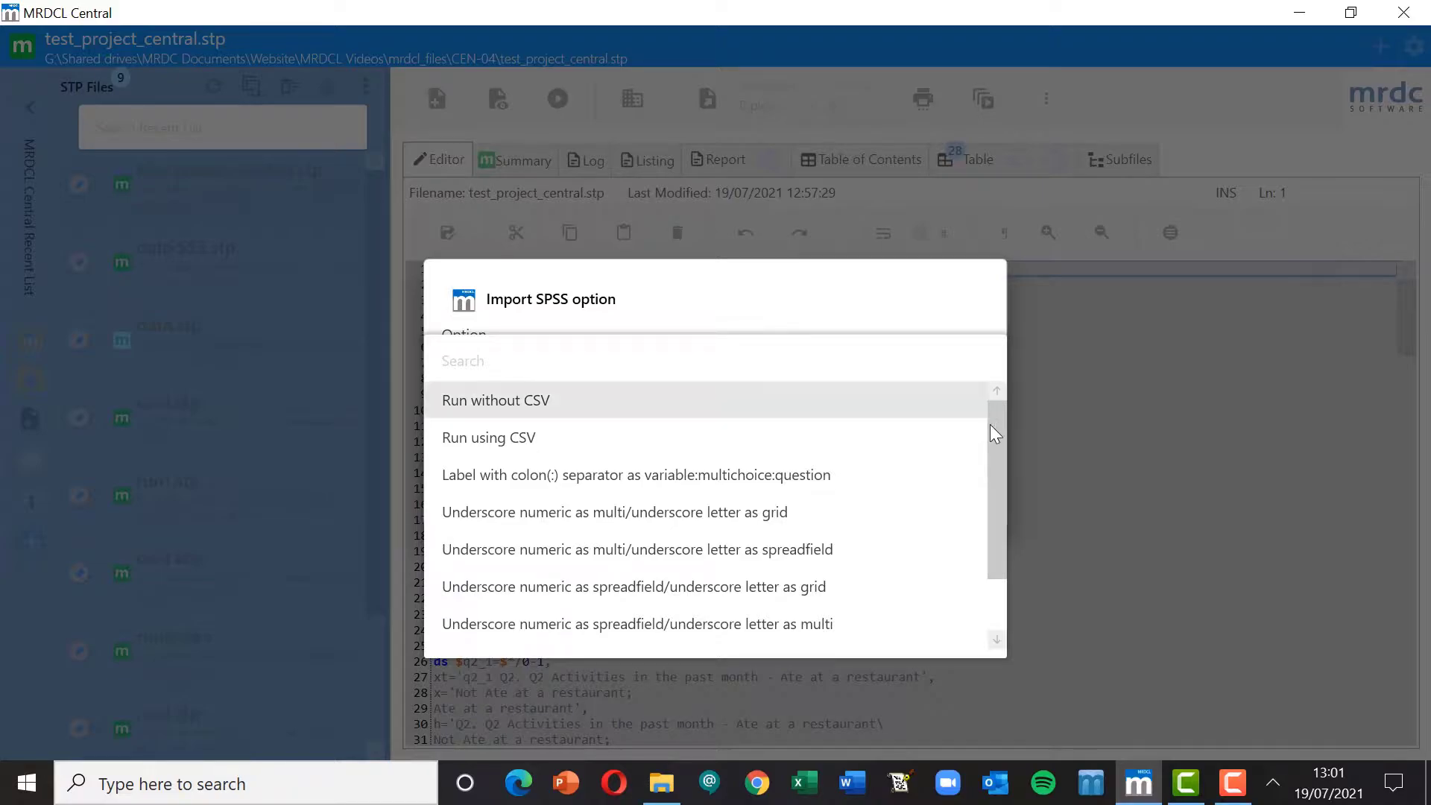
mouse_move(996, 454)
left_mouse_down()
mouse_move(999, 538)
mouse_move(995, 441)
left_mouse_up()
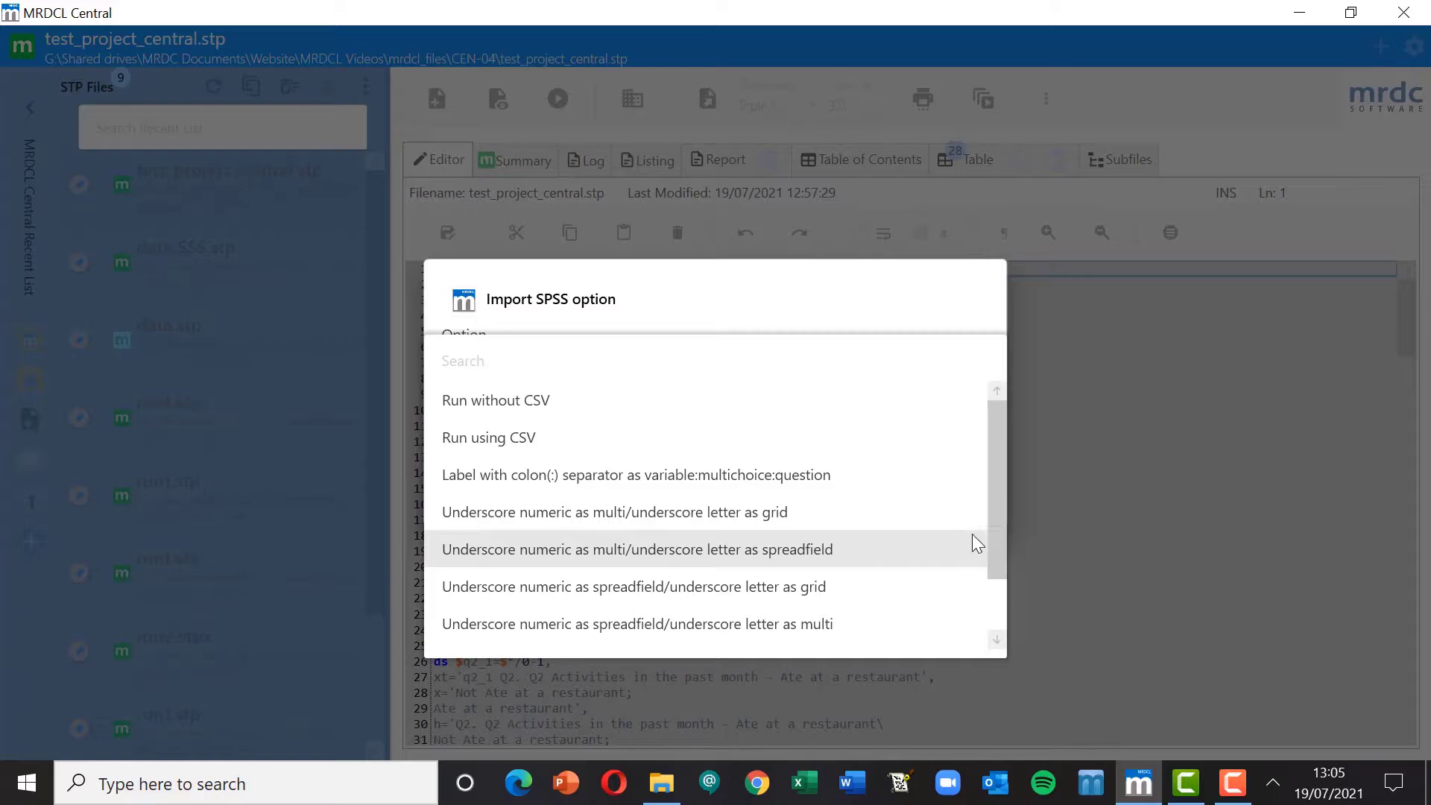
left_click_drag(995, 530, 997, 596)
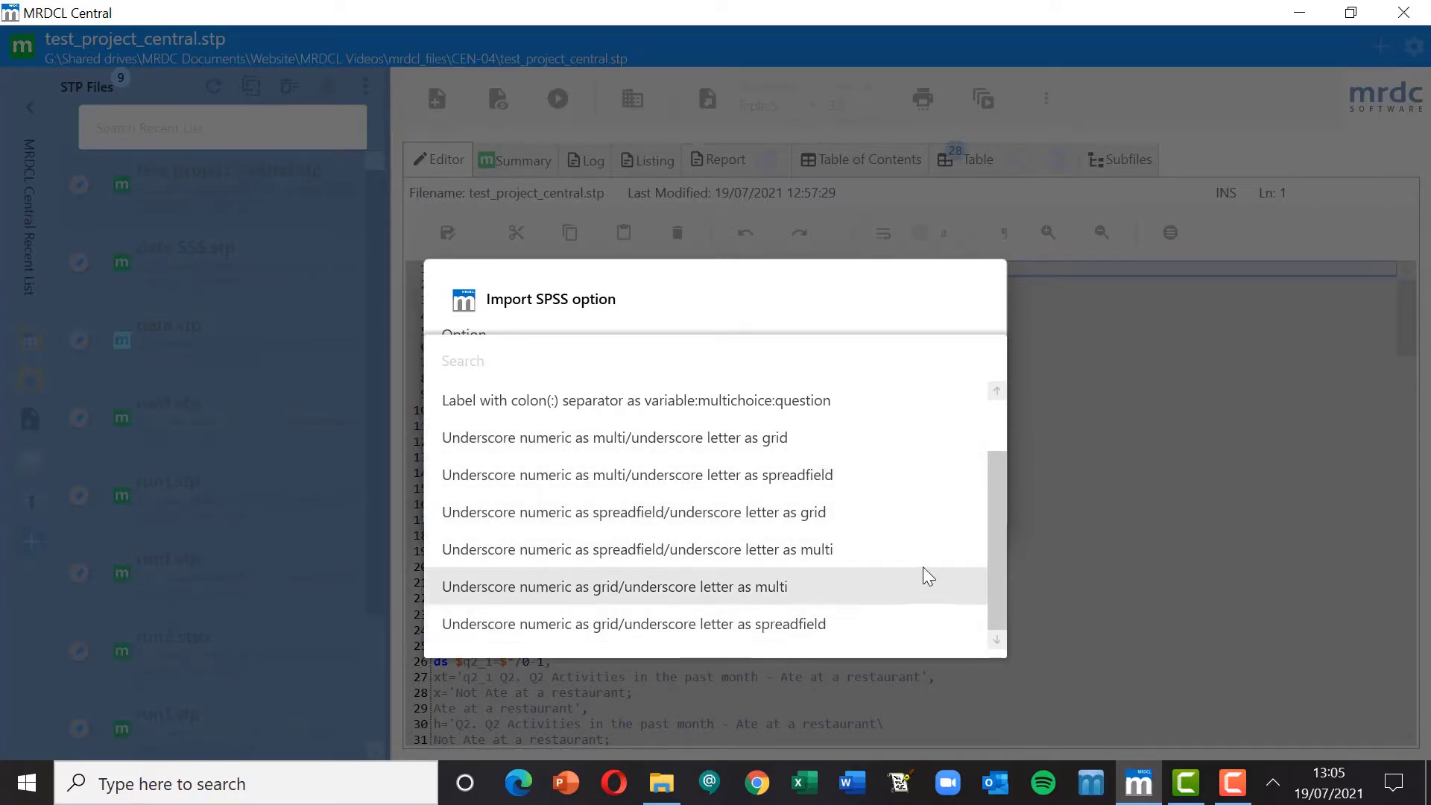
left_click_drag(994, 574, 991, 530)
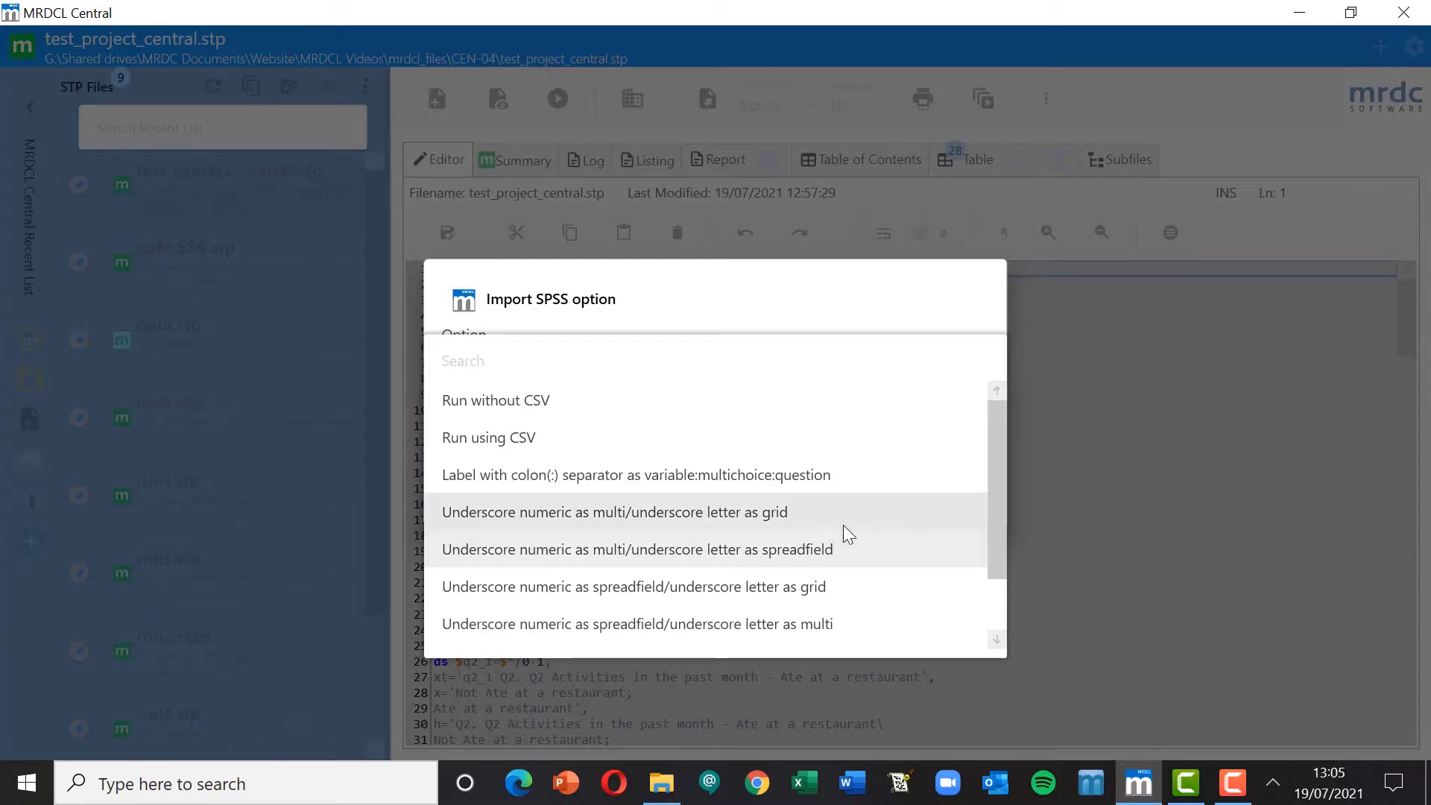
left_click(570, 403)
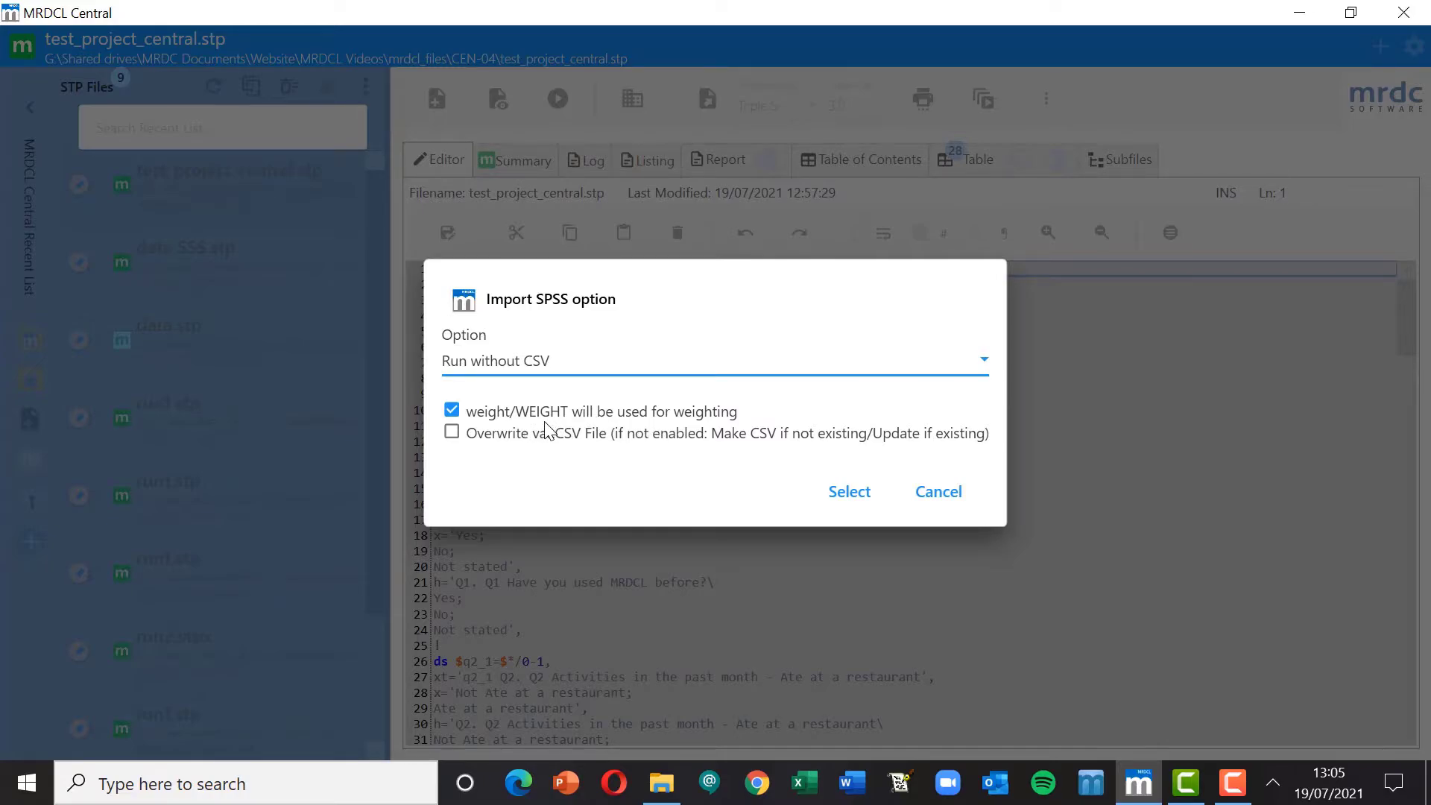
left_click(847, 502)
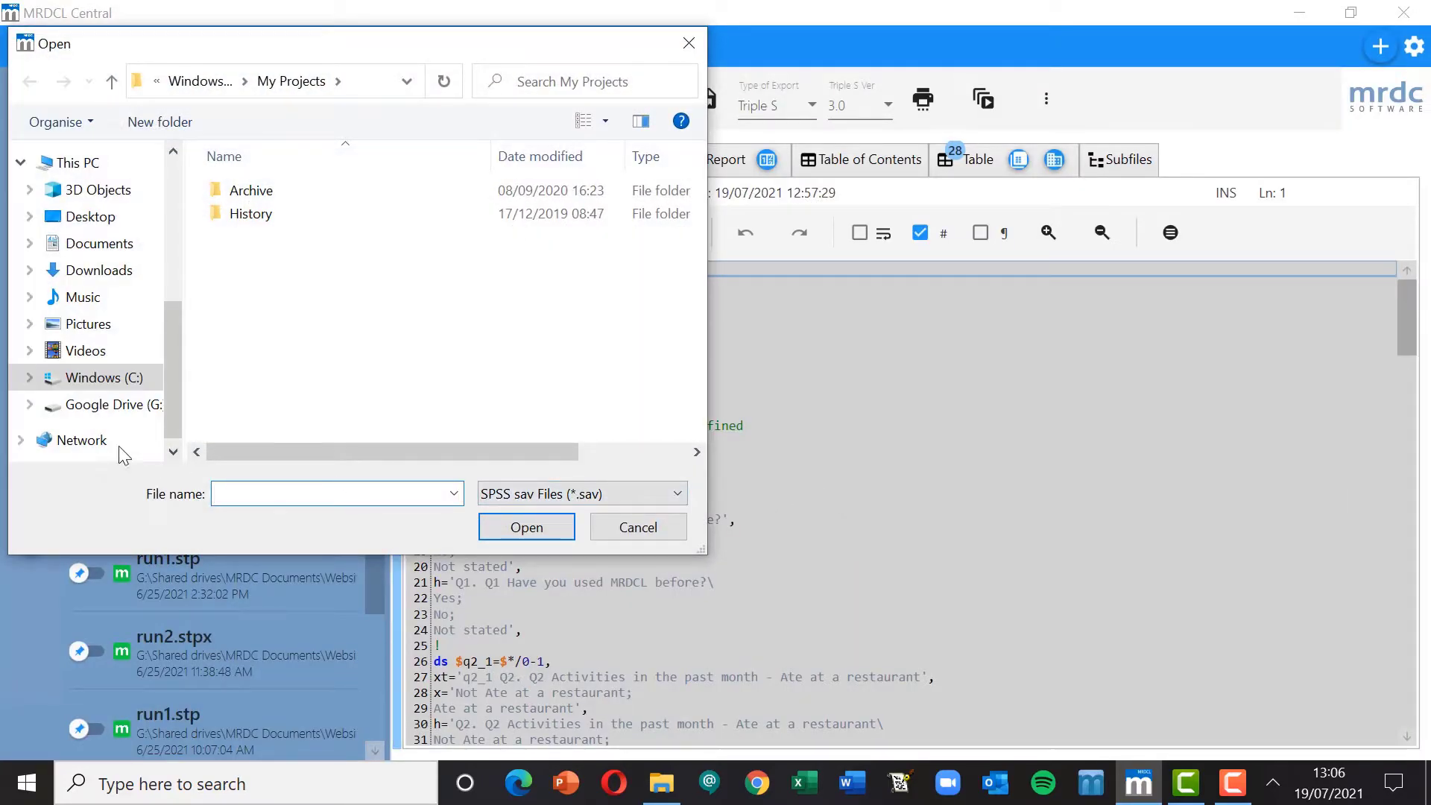
- Add test_project.sav from the CEN-04 folder on Google Drive and import it into the STP script
left_click(125, 412)
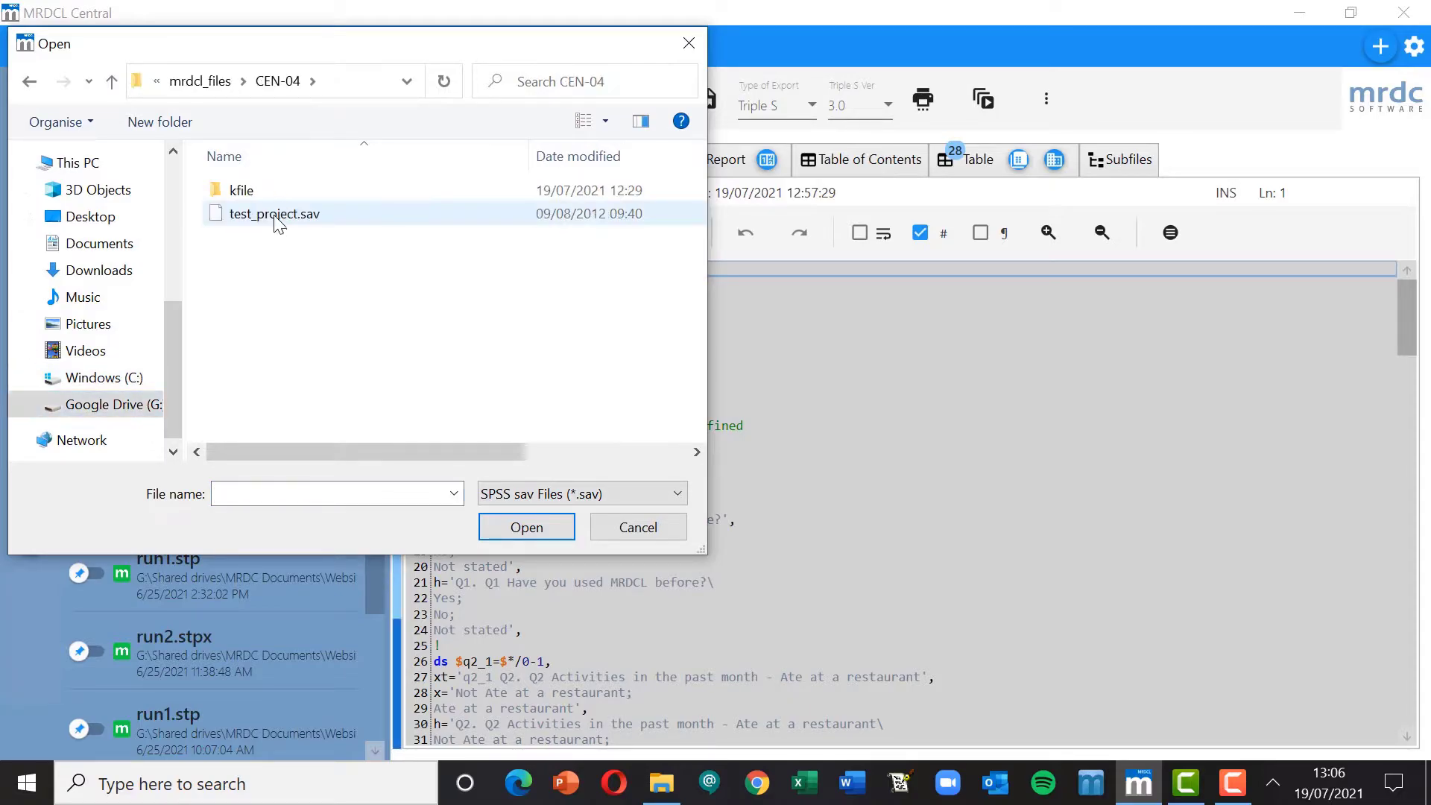
double_click(275, 216)
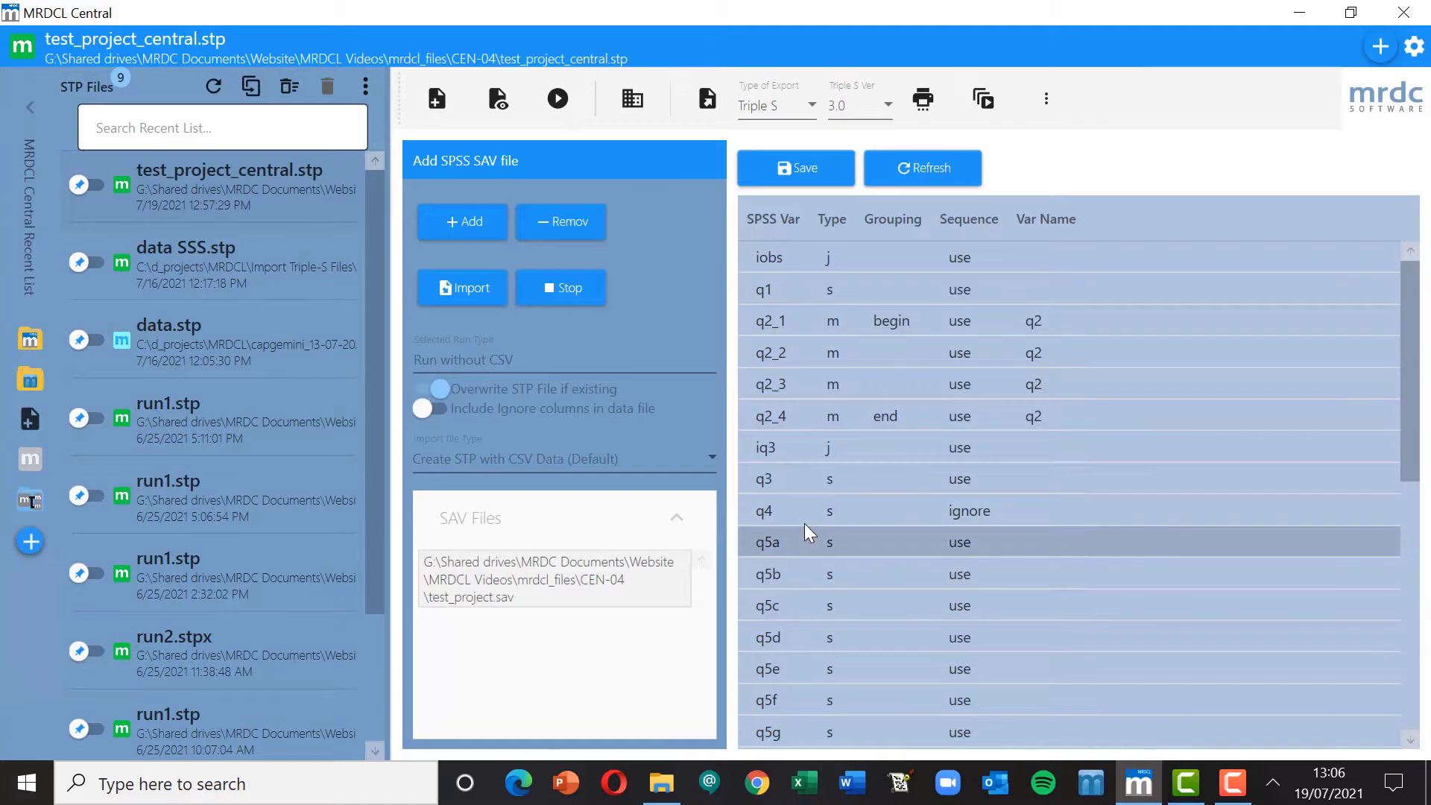
left_click(468, 296)
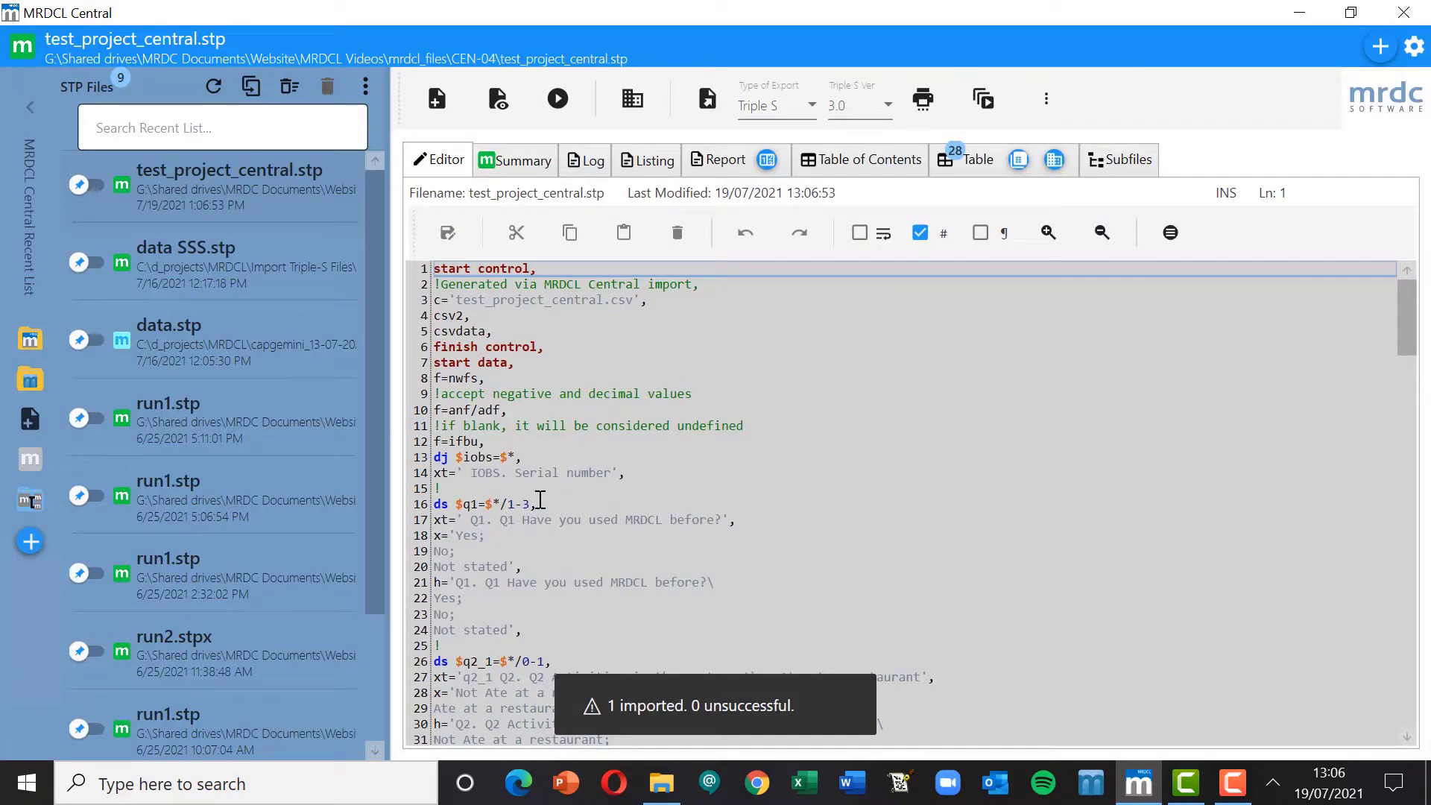
- Examine the generated script's control section and the definitions of q1, the separate q2_1 to q2_4 variables and q3
scroll(557, 479, "down", 1)
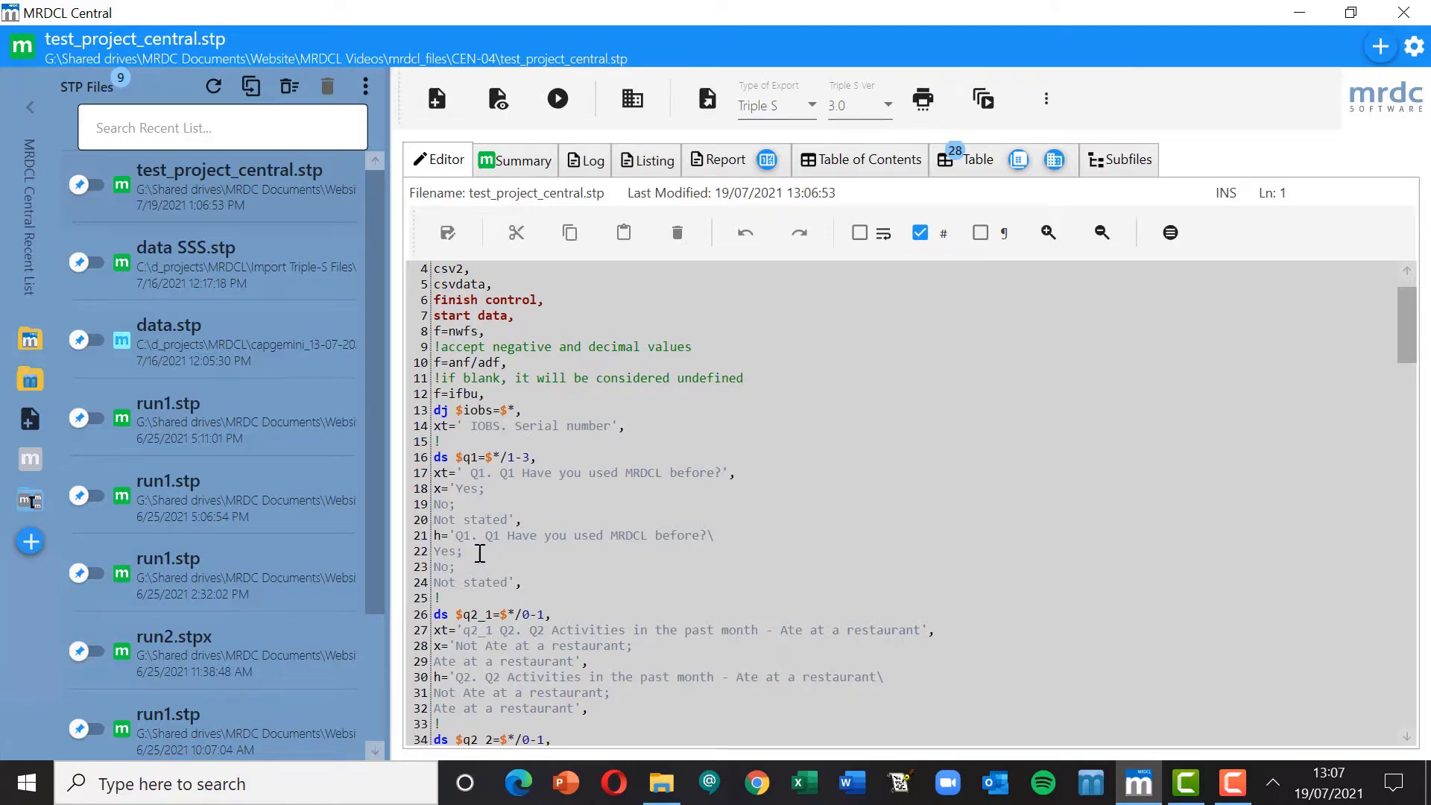
scroll(477, 556, "down", 1)
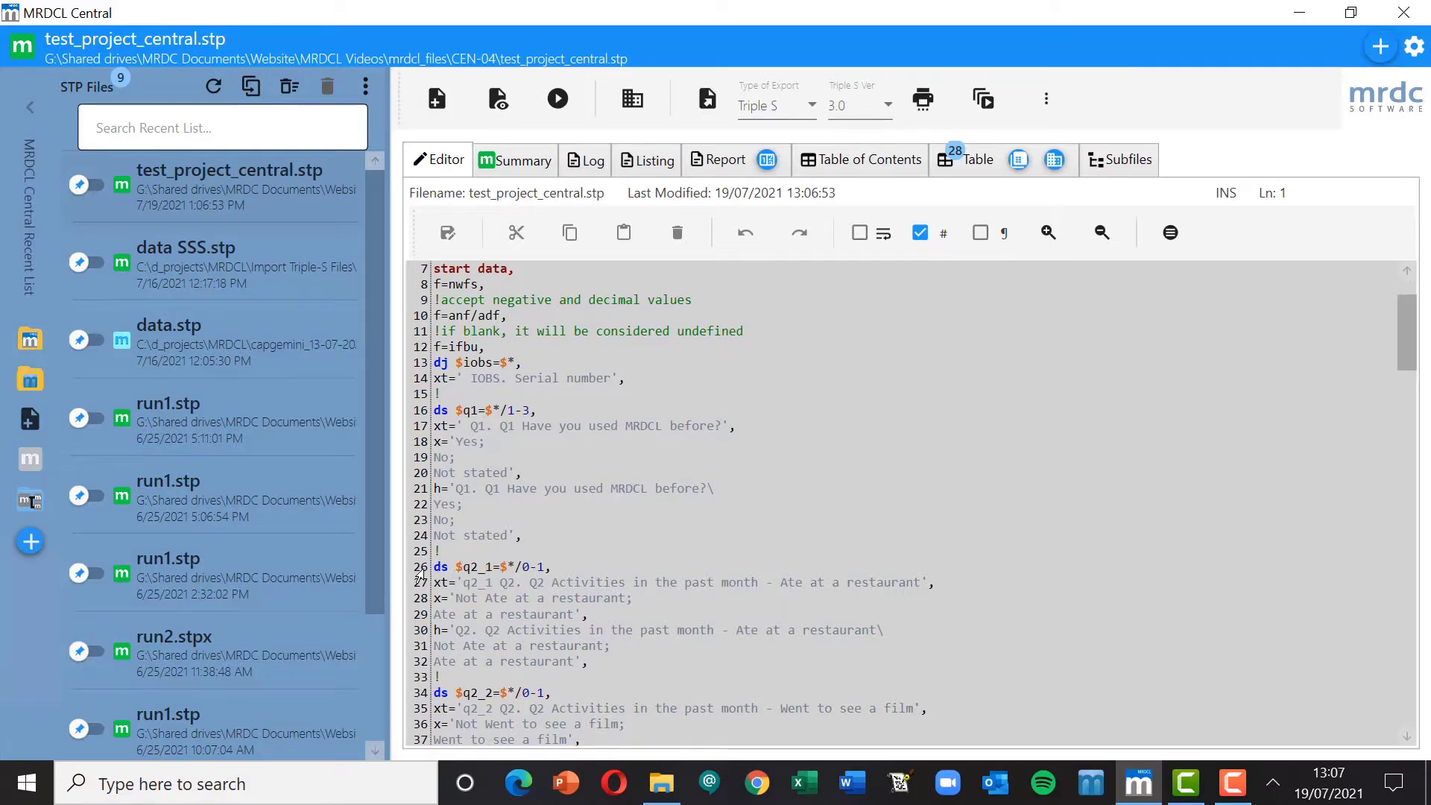
left_click_drag(439, 566, 552, 566)
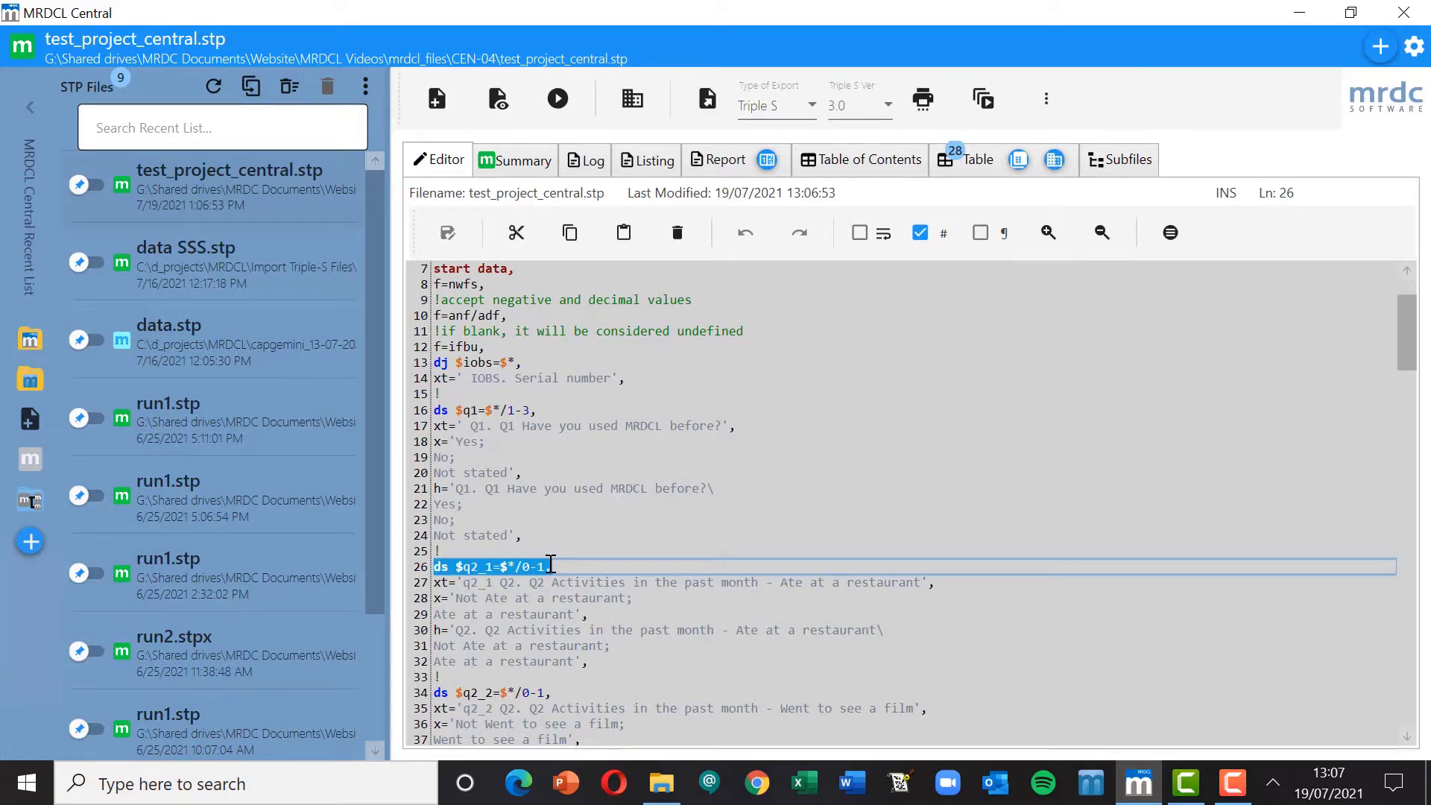
scroll(498, 580, "down", 1)
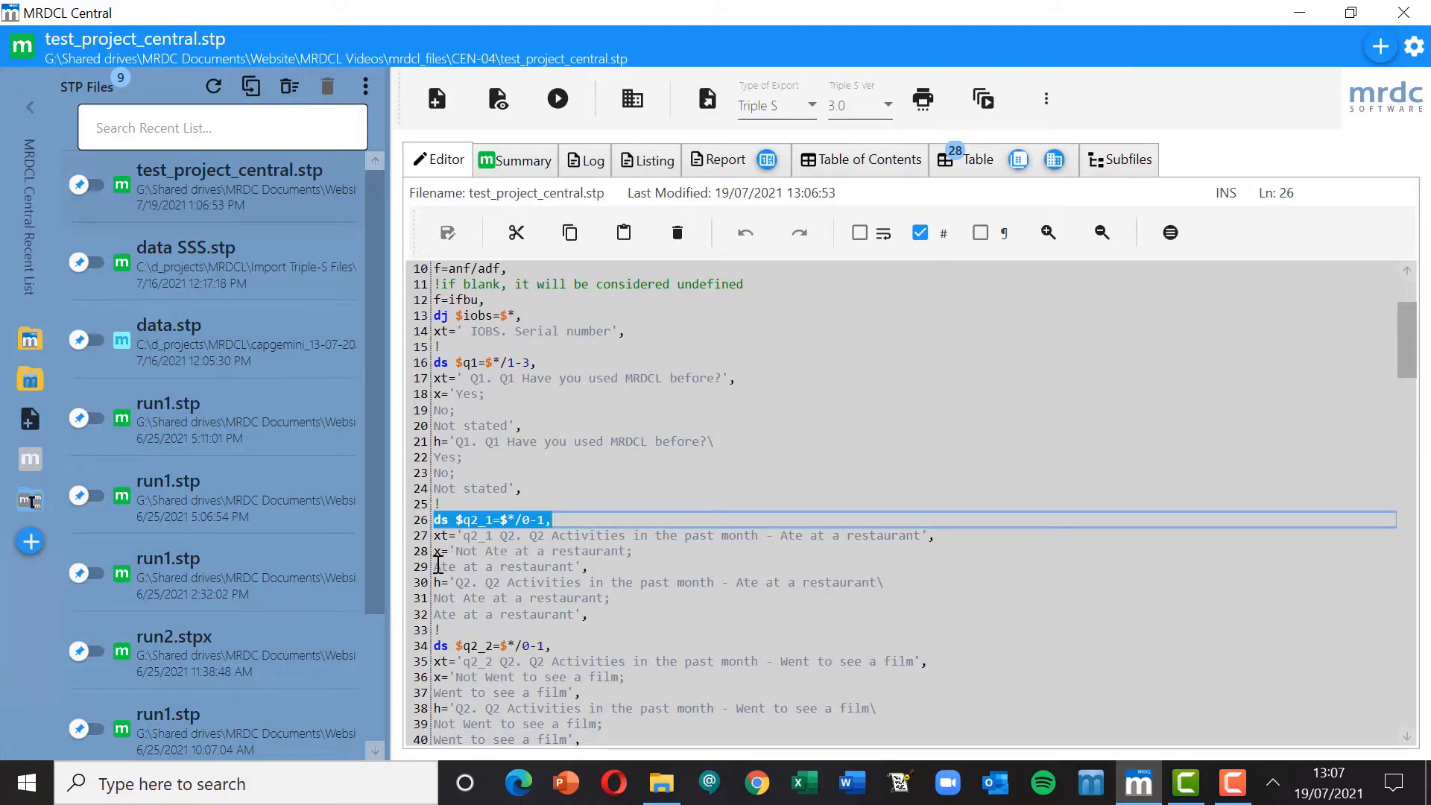
scroll(479, 582, "down", 1)
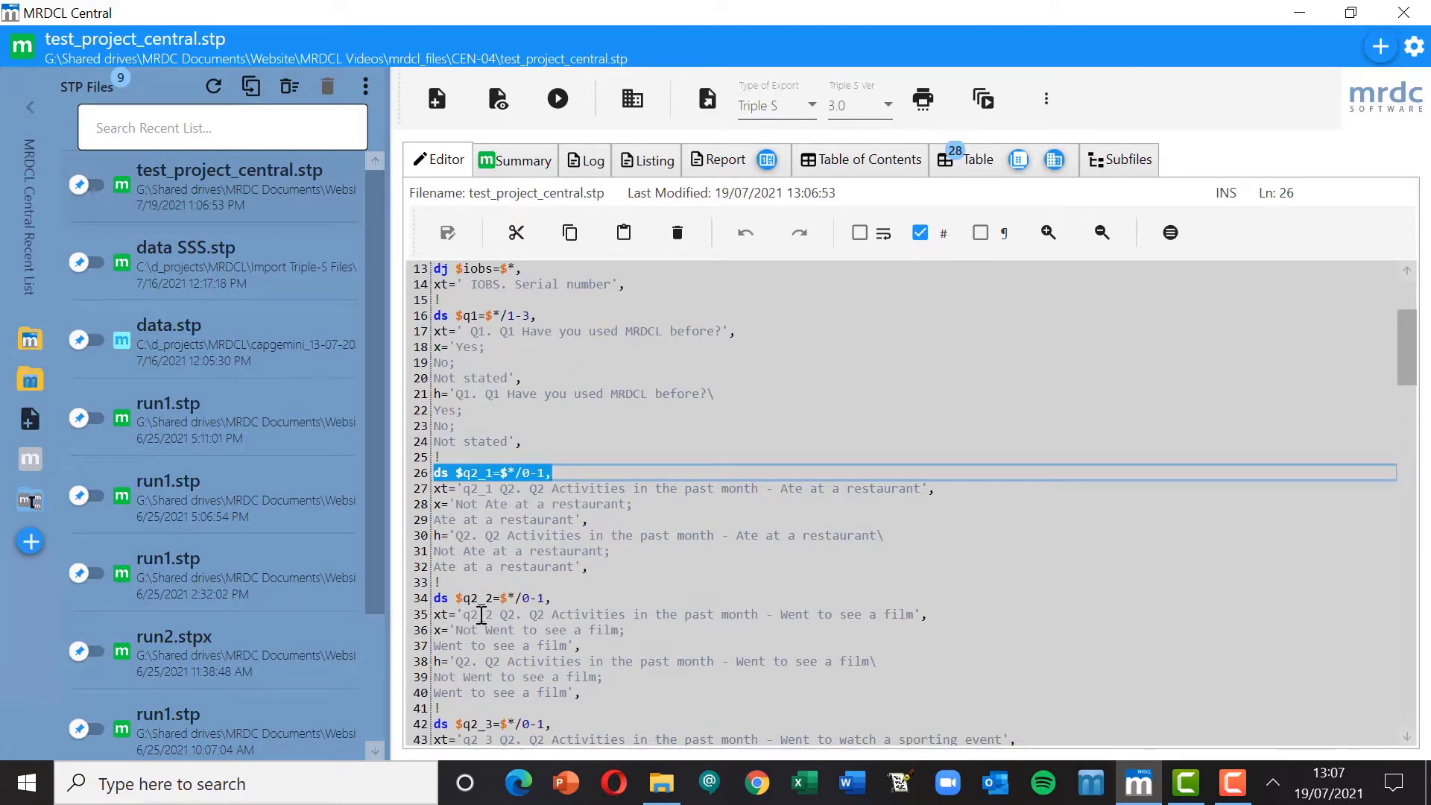
double_click(471, 599)
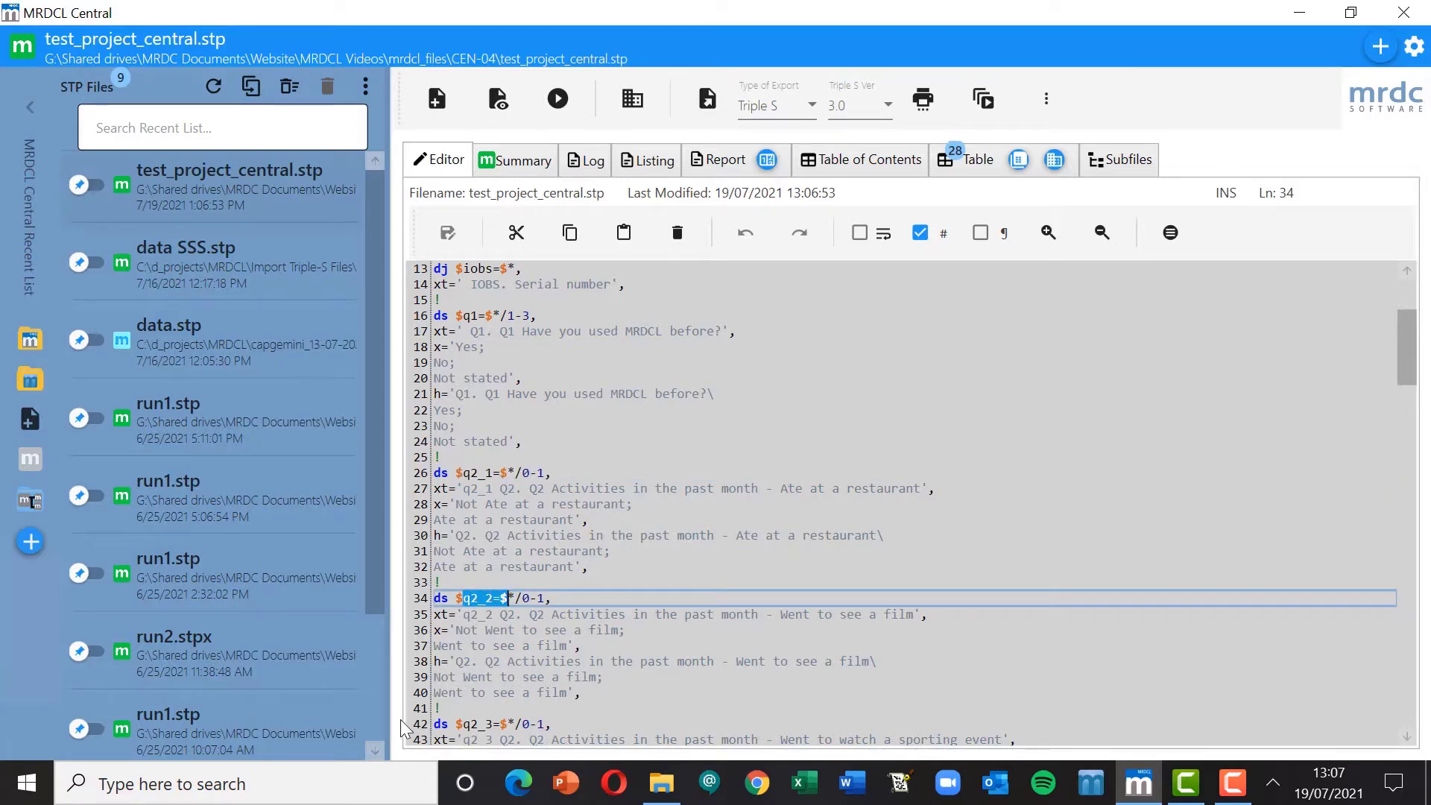
scroll(535, 601, "down", 1)
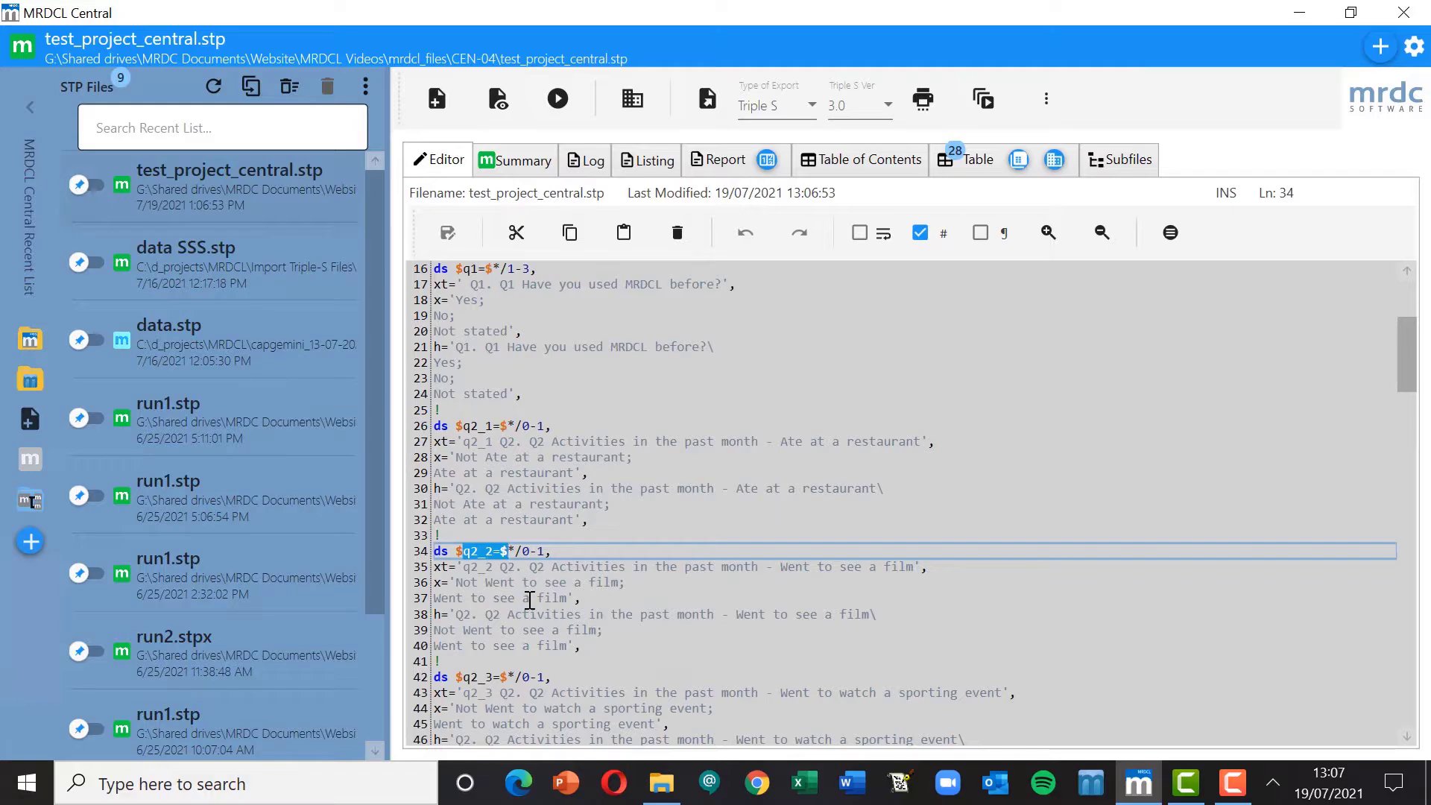
scroll(529, 600, "up", 5)
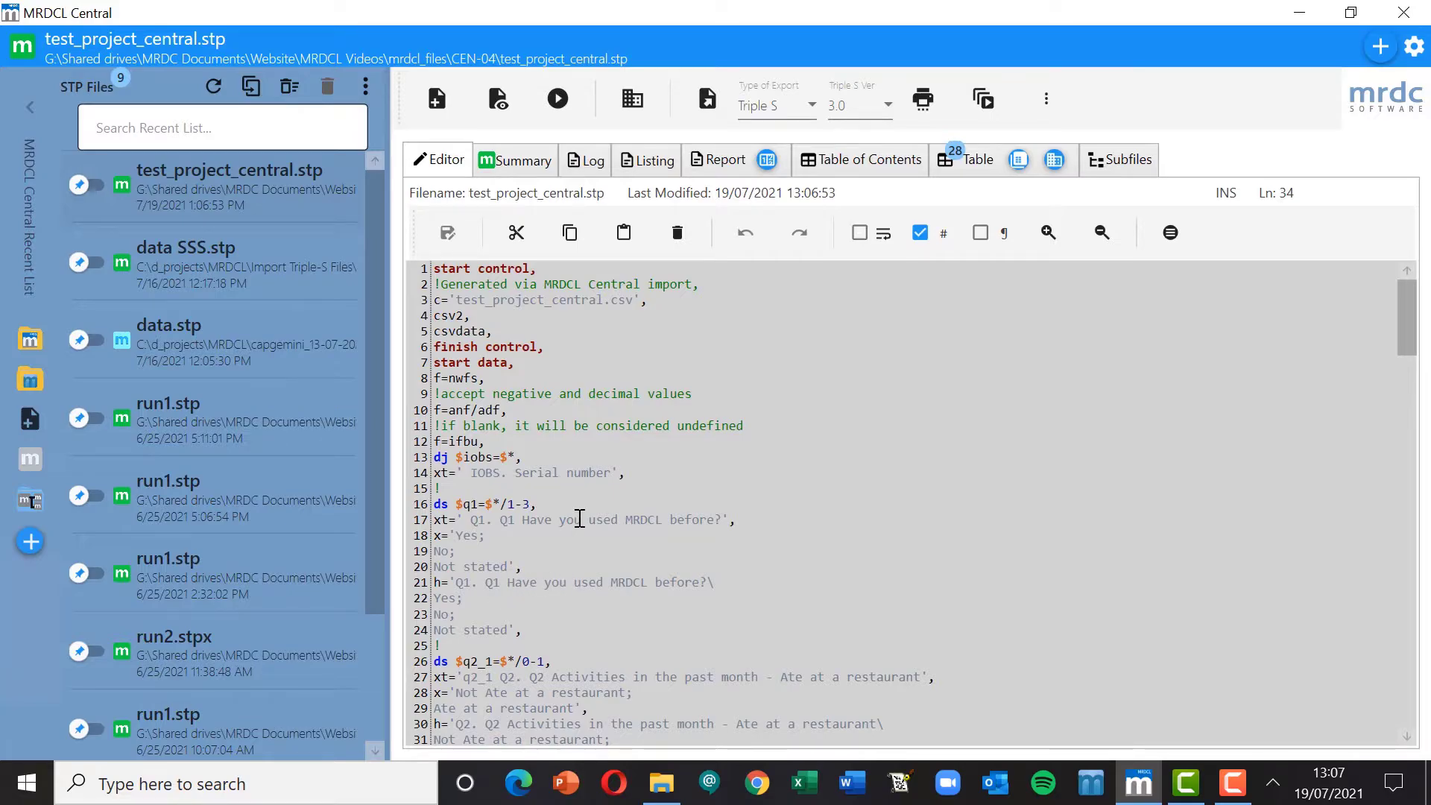
scroll(580, 518, "down", 11)
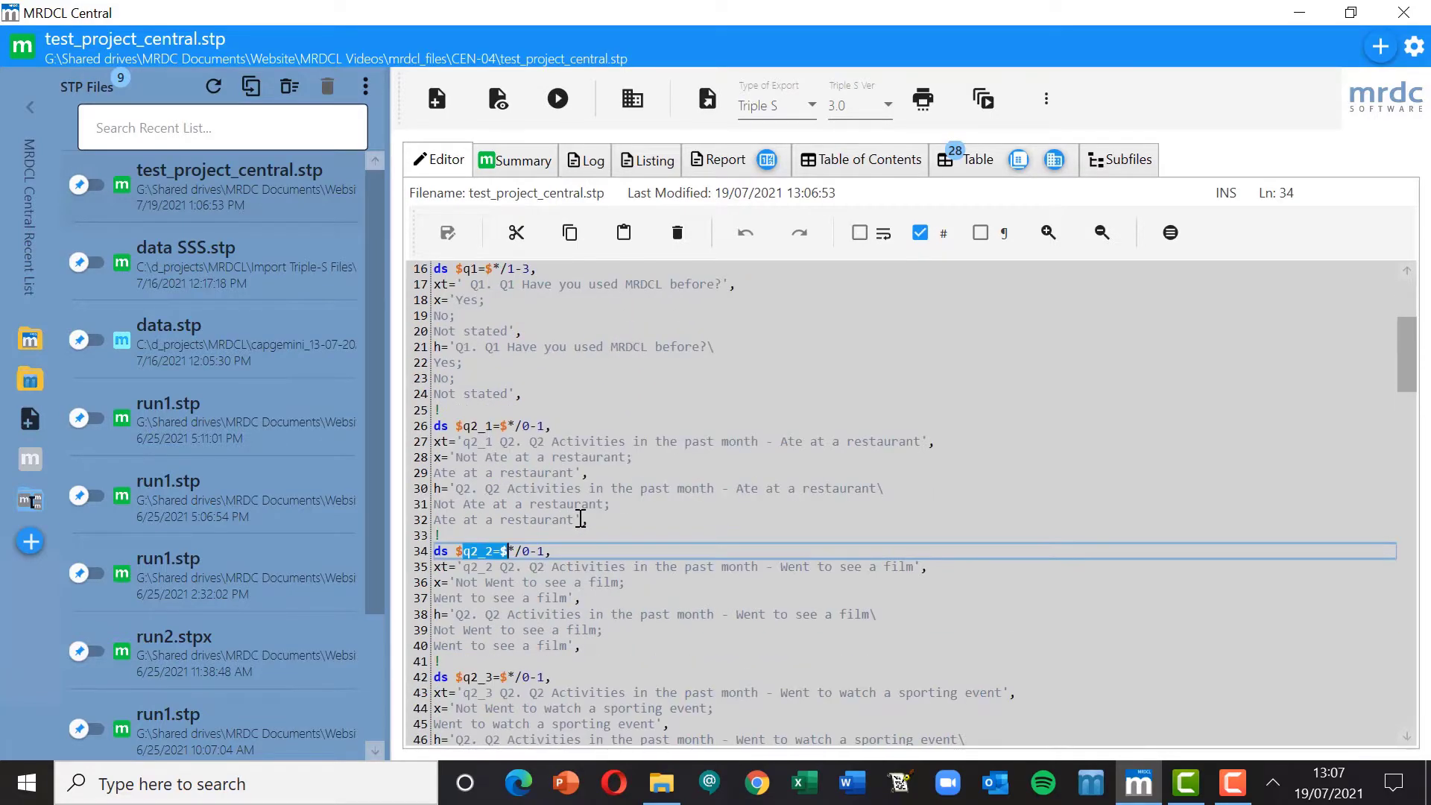
scroll(580, 519, "down", 11)
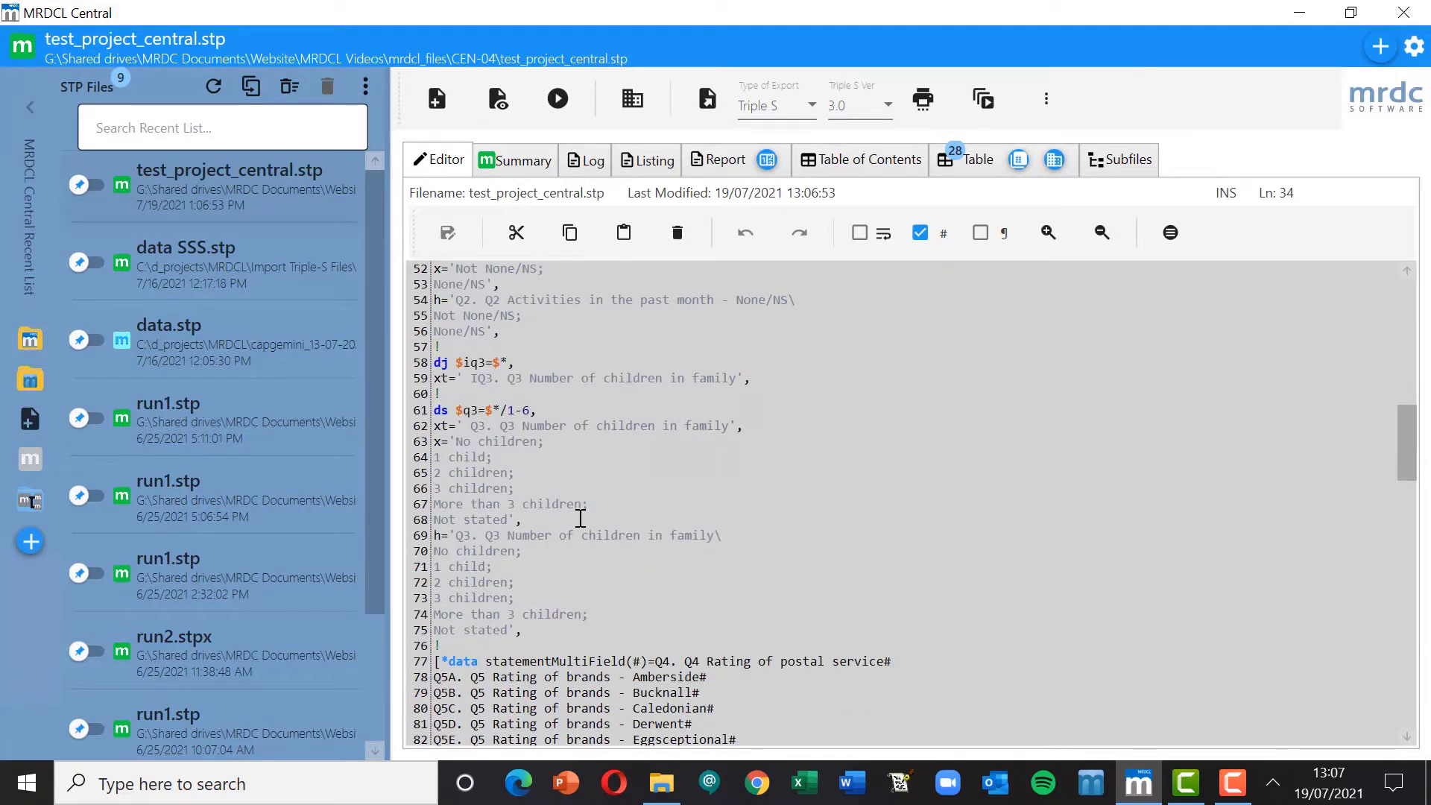
- Examine the rating statements, the q4 to q7h variable list and the loop that defines them with shared response texts
scroll(580, 518, "down", 2)
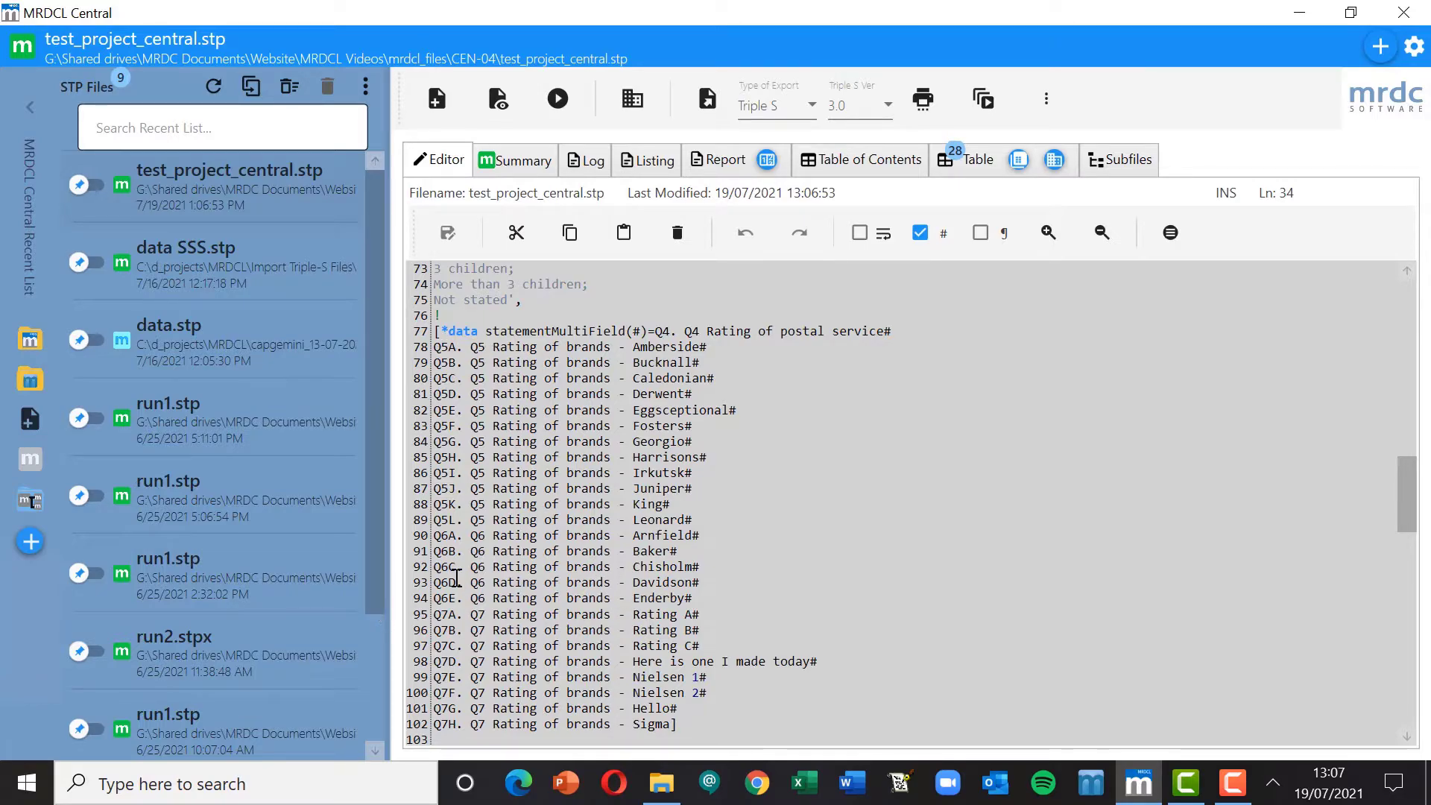
scroll(562, 535, "down", 6)
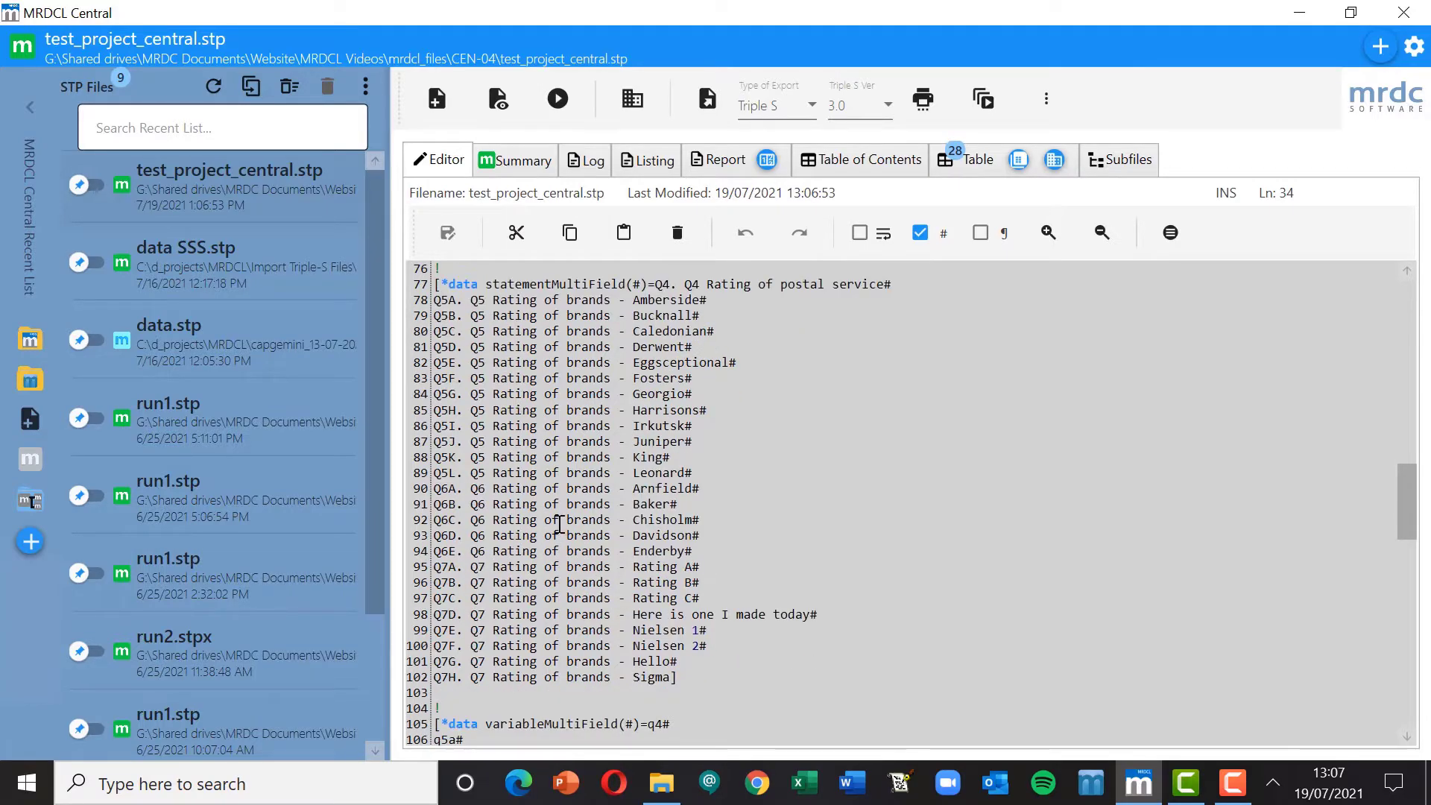
scroll(559, 523, "down", 9)
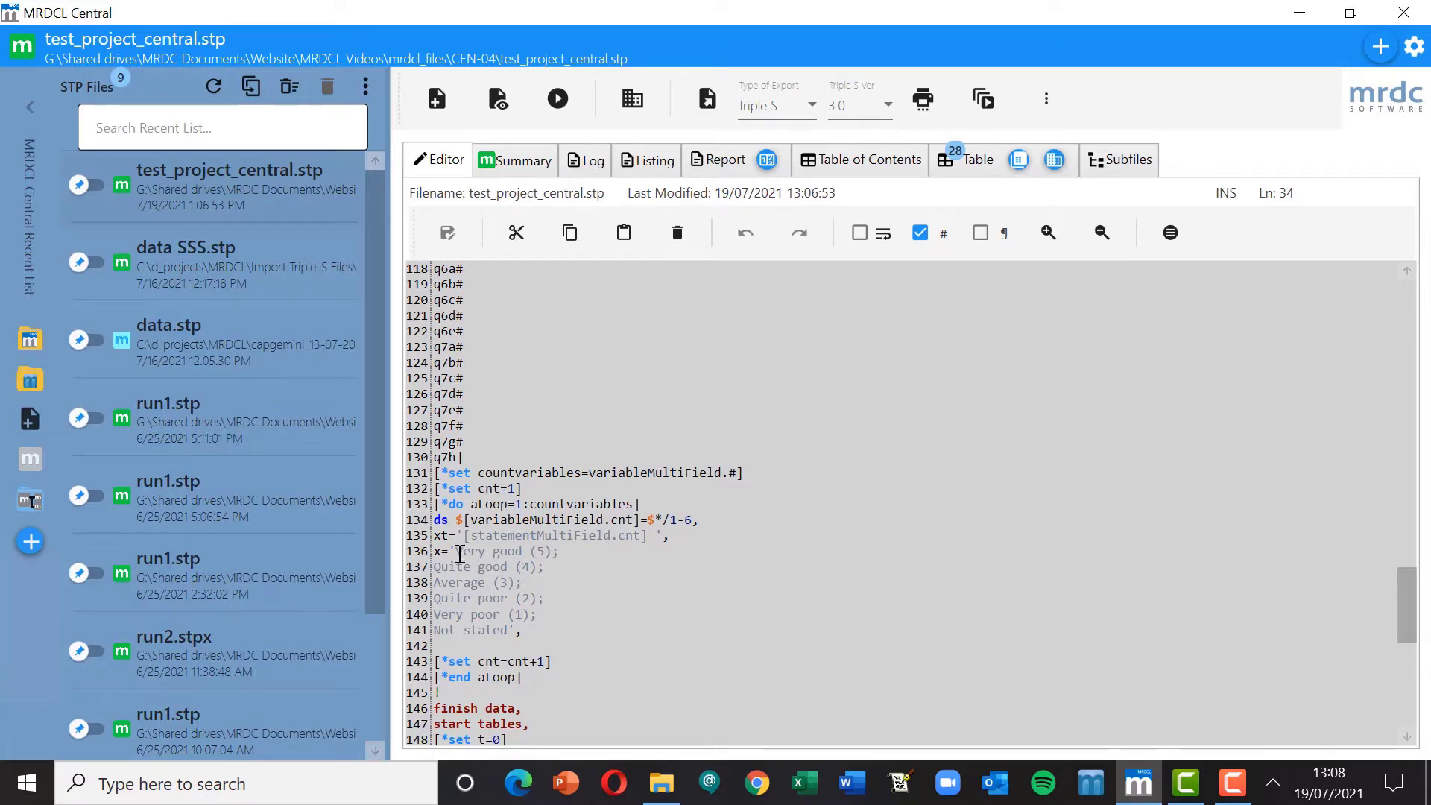
scroll(499, 549, "up", 6)
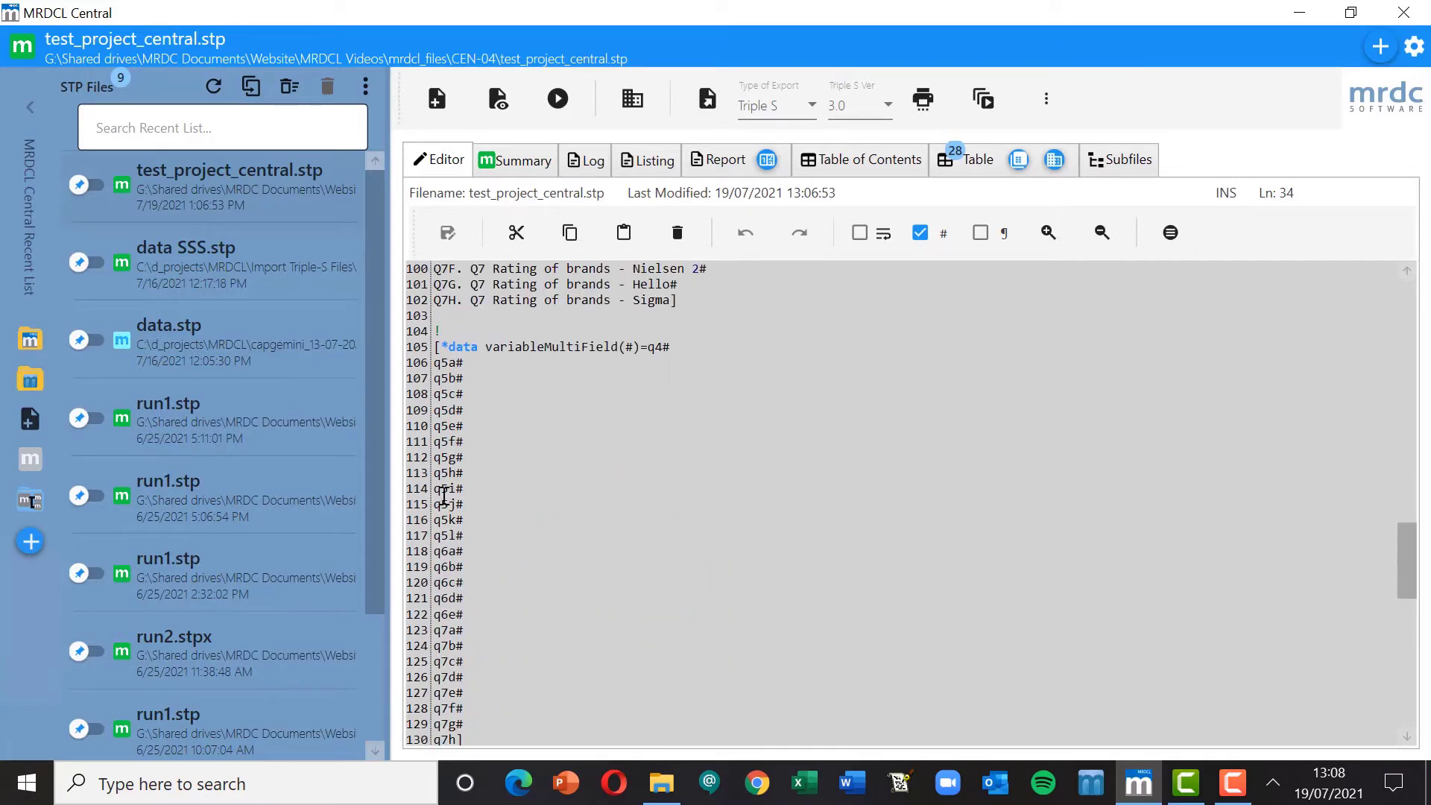
scroll(485, 656, "down", 2)
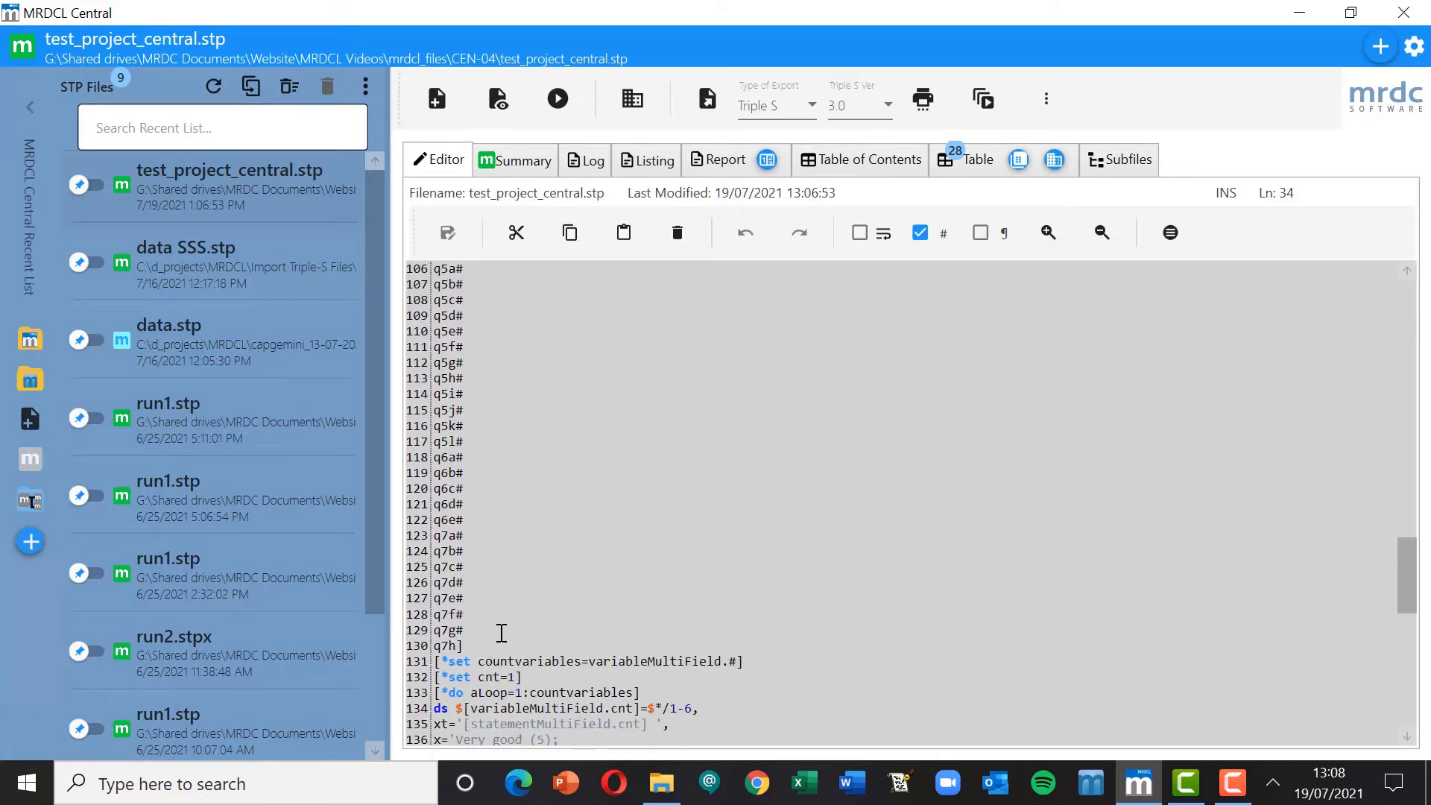
scroll(538, 619, "down", 4)
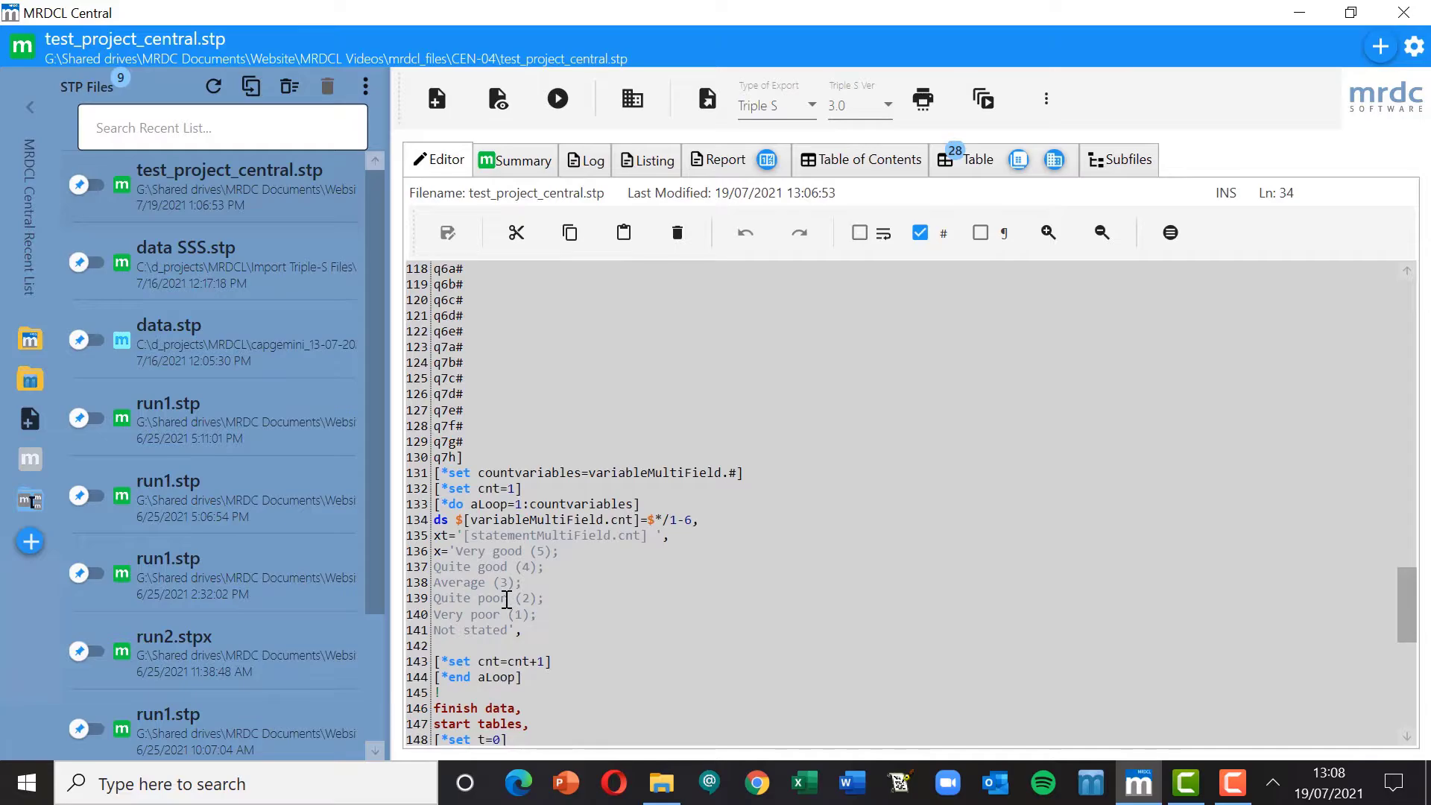
left_click(457, 553)
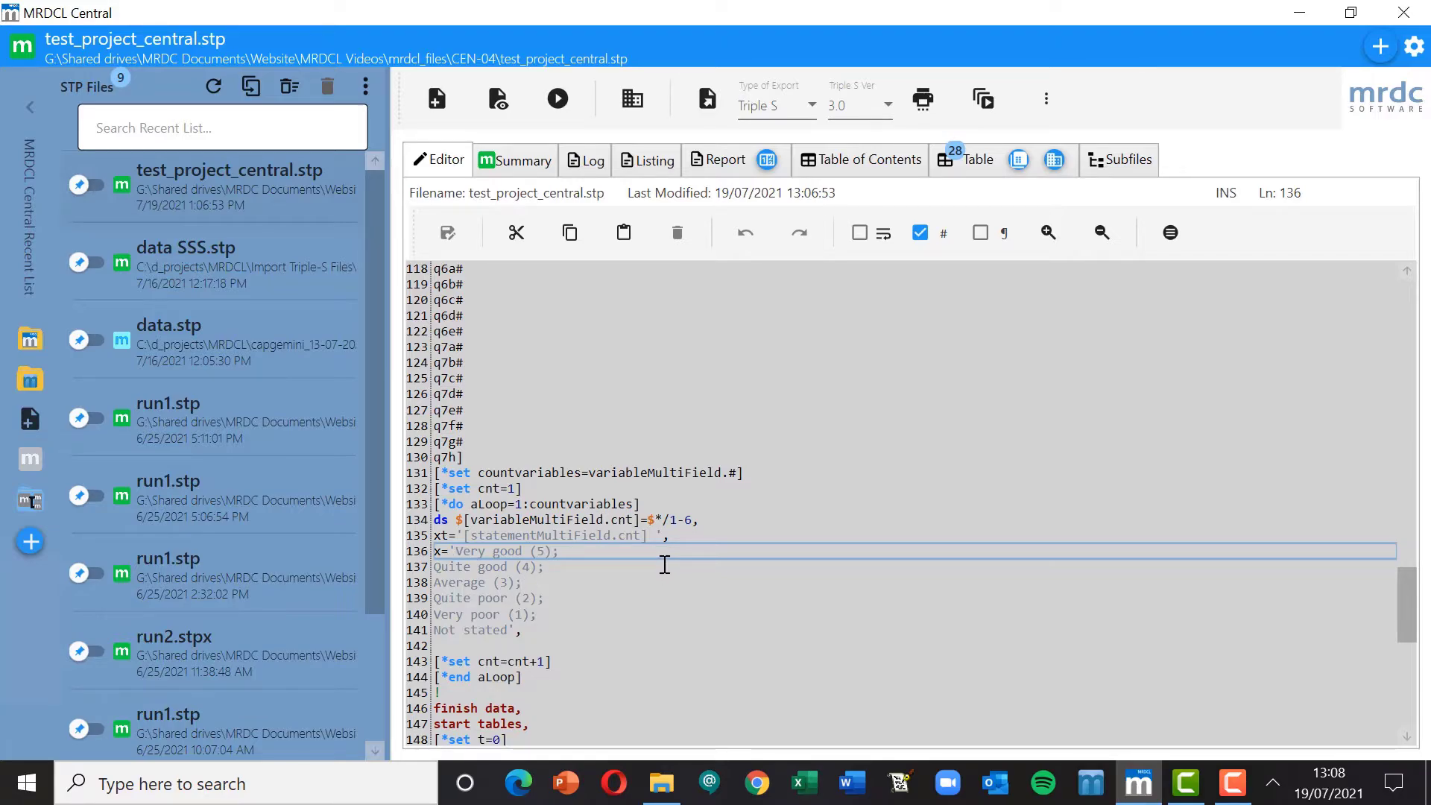
- Review the table section of the script, from the t=0 counter through the table statements to finish tables
scroll(665, 564, "down", 5)
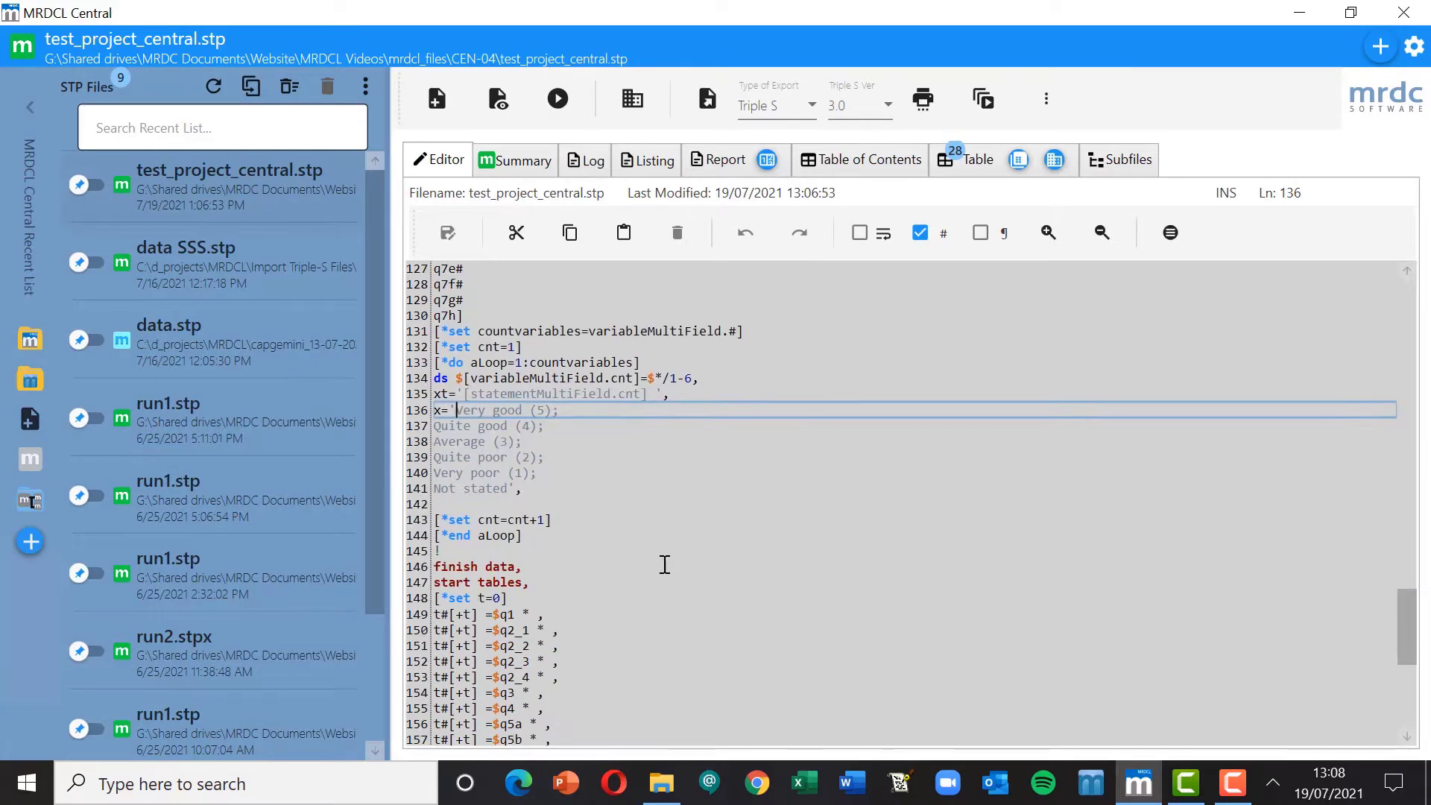
scroll(566, 521, "down", 1)
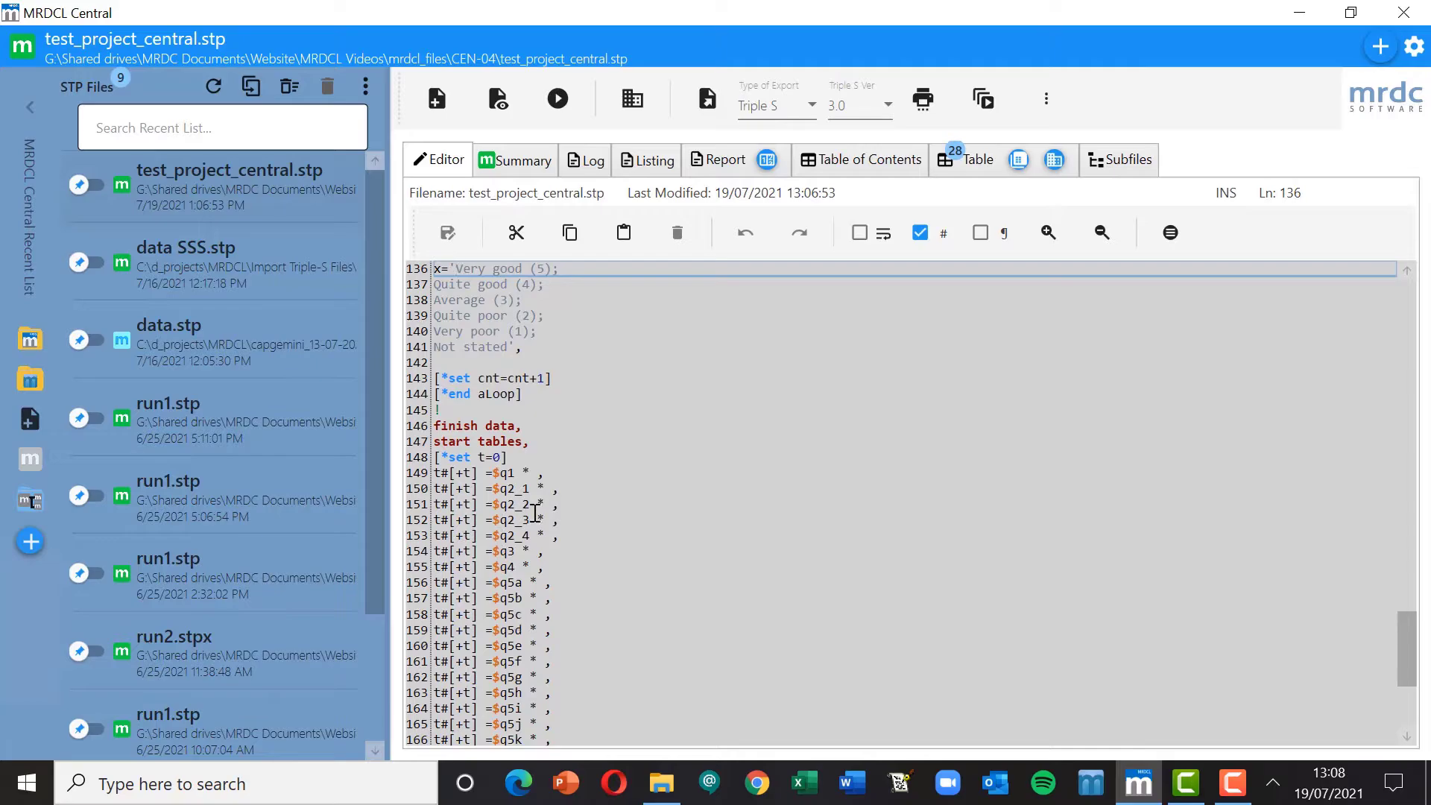
left_click(523, 461)
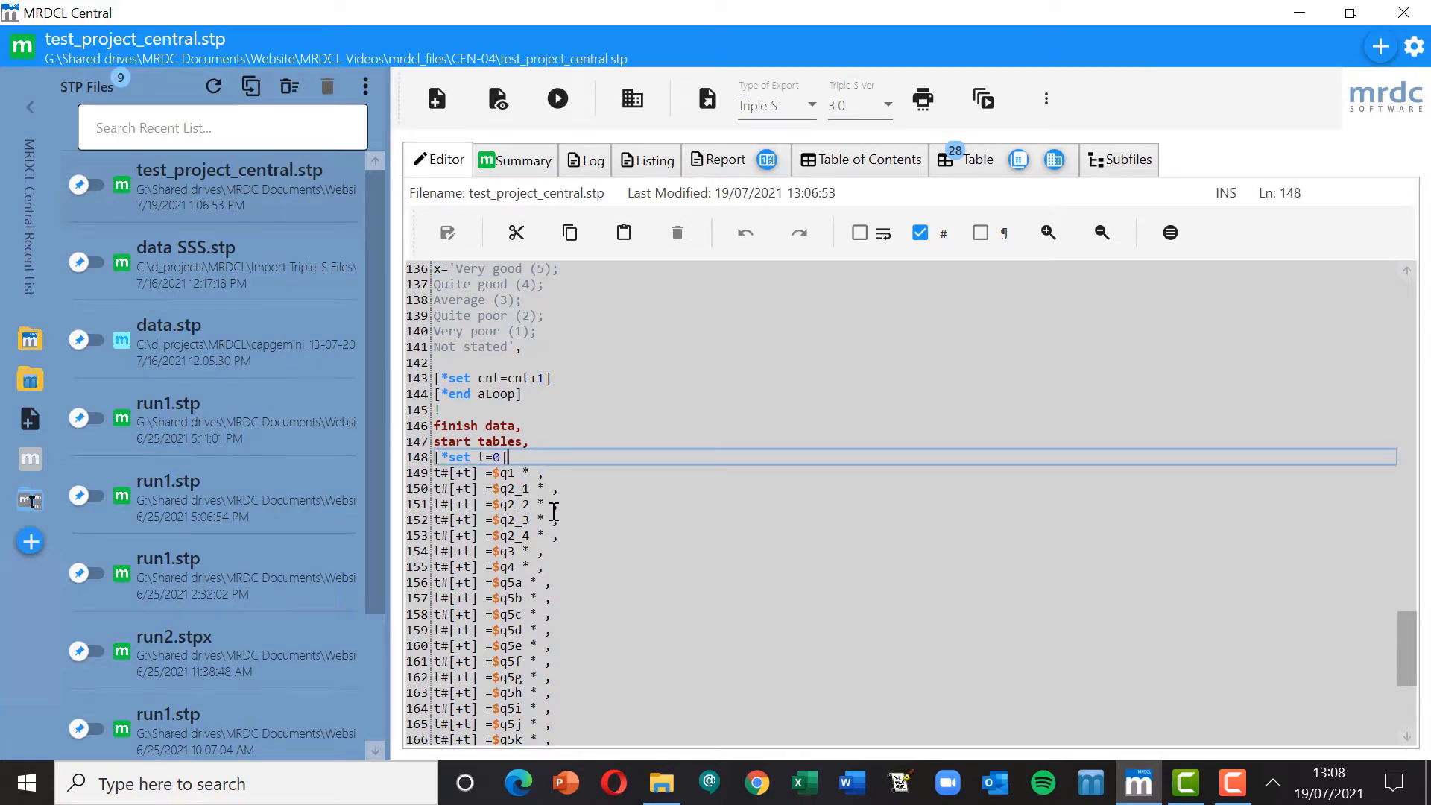
scroll(555, 511, "down", 5)
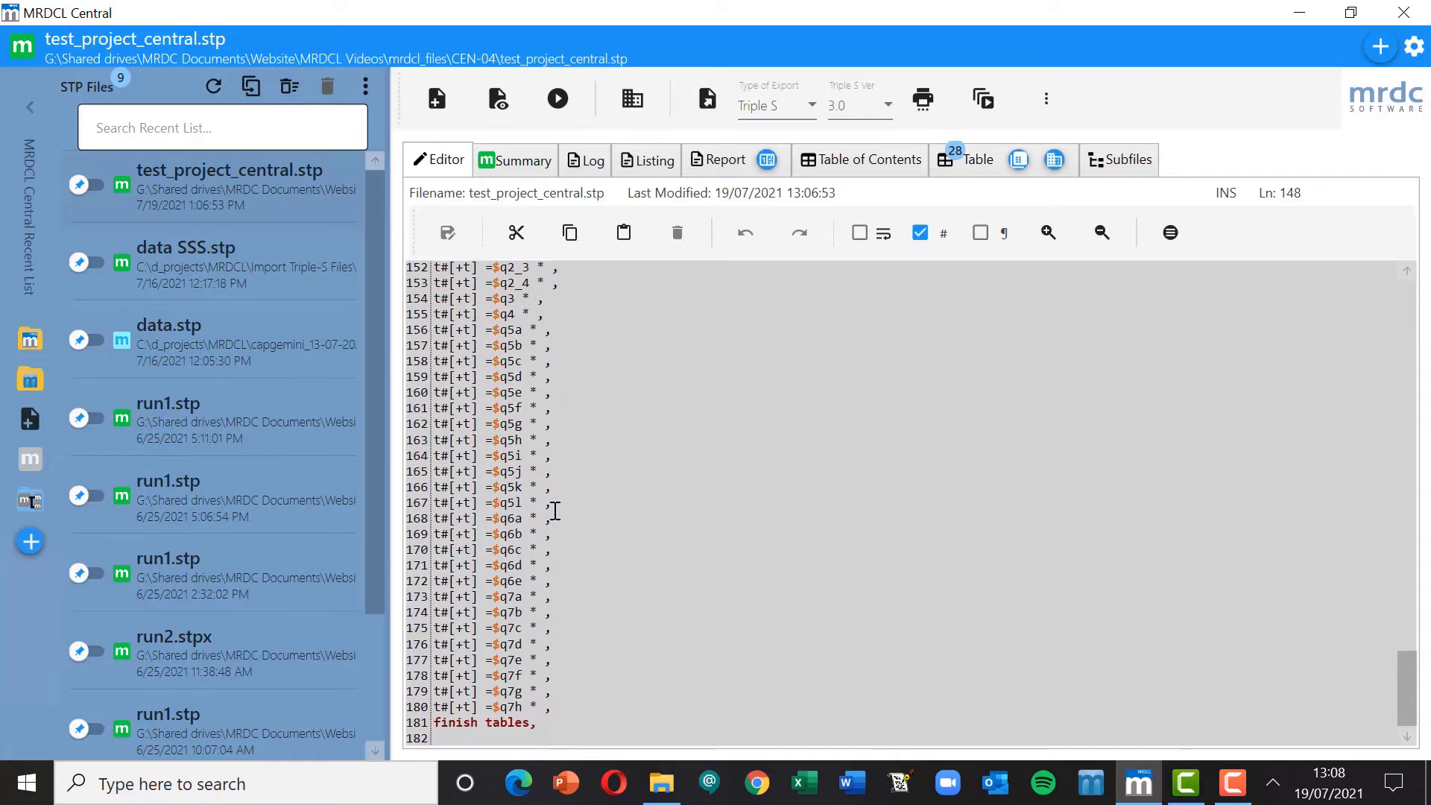
scroll(554, 512, "up", 8)
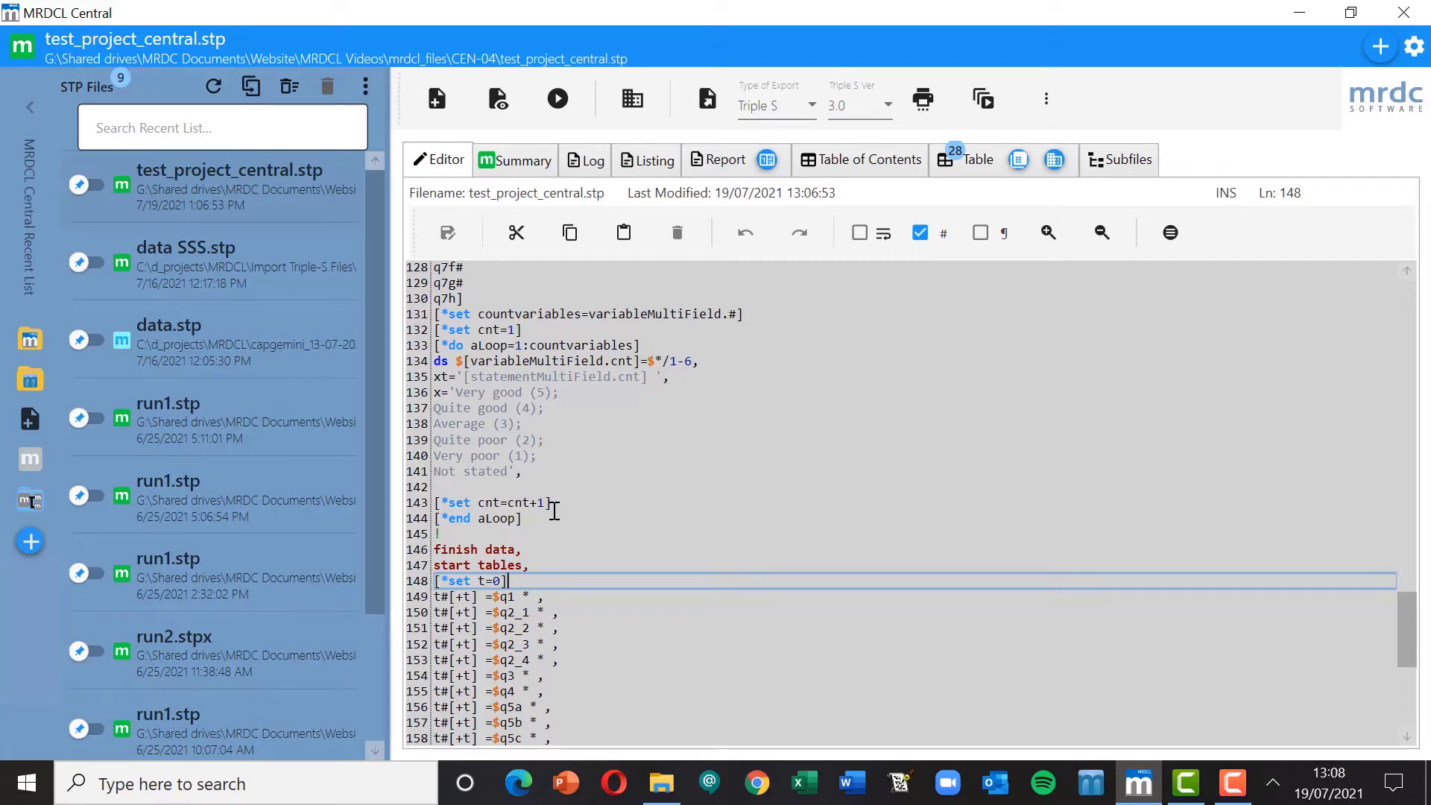
- Start a new SPSS import with the Run using CSV option and choose test_project.sav from the CEN-04 folder on Google Drive
scroll(537, 447, "up", 15)
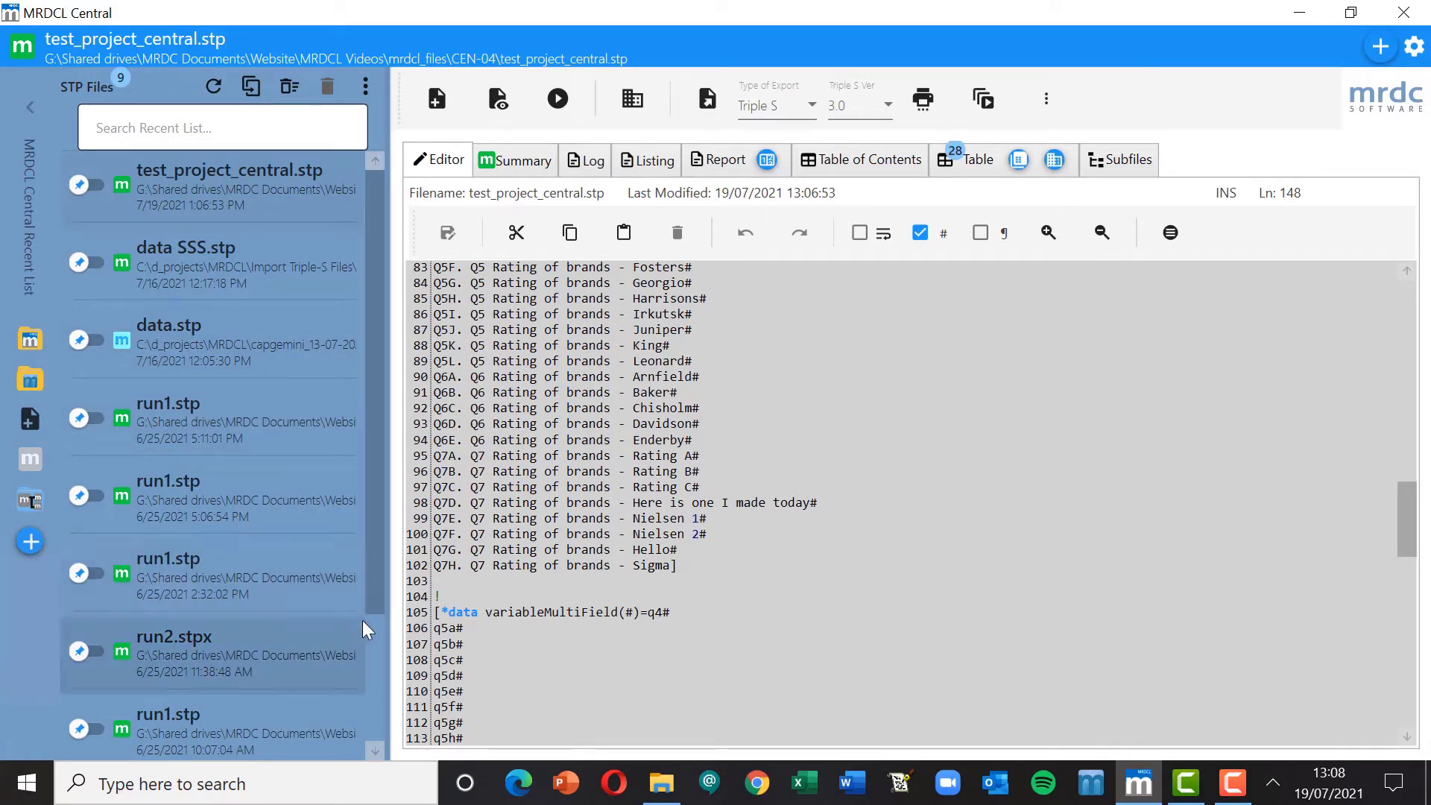
scroll(481, 550, "up", 20)
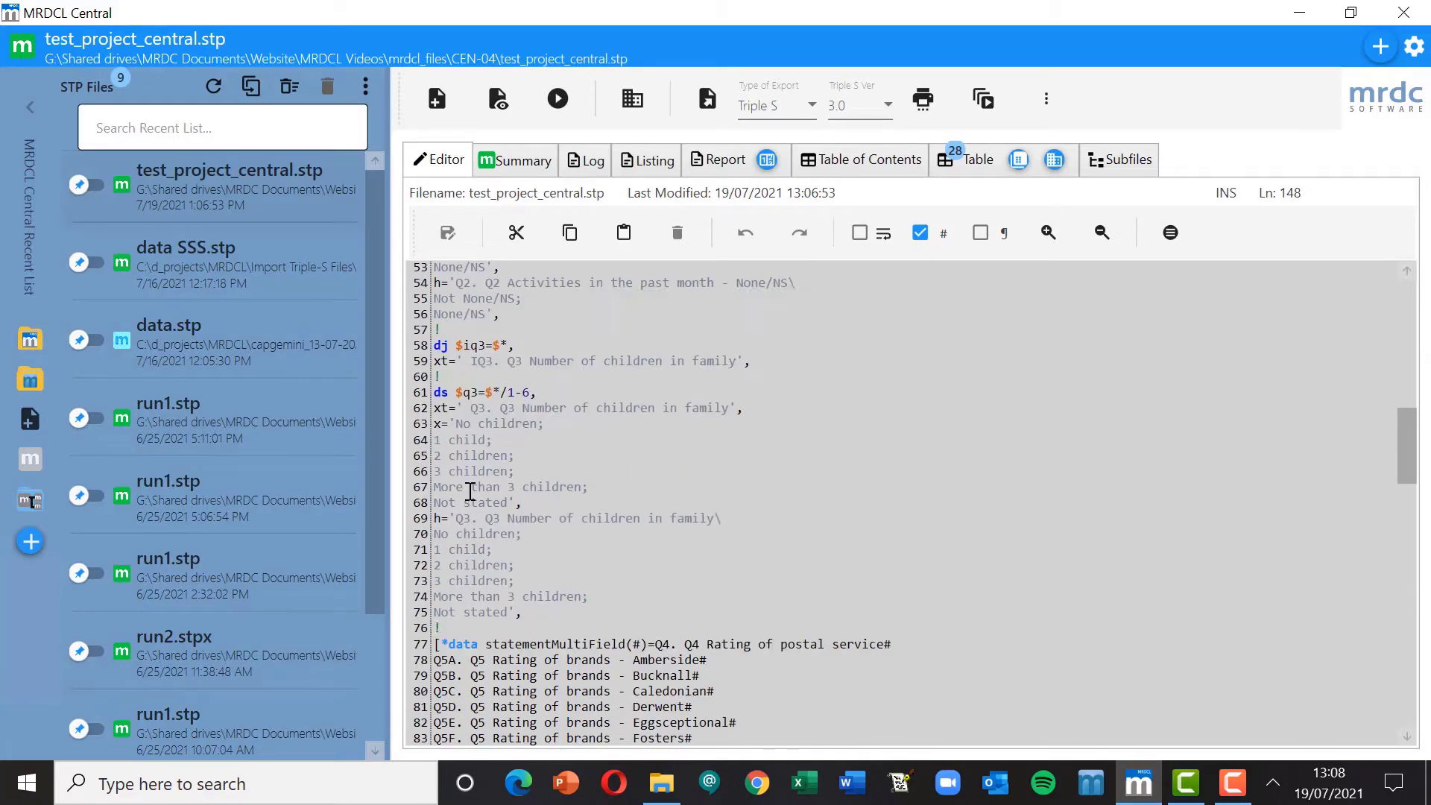
scroll(467, 471, "up", 4)
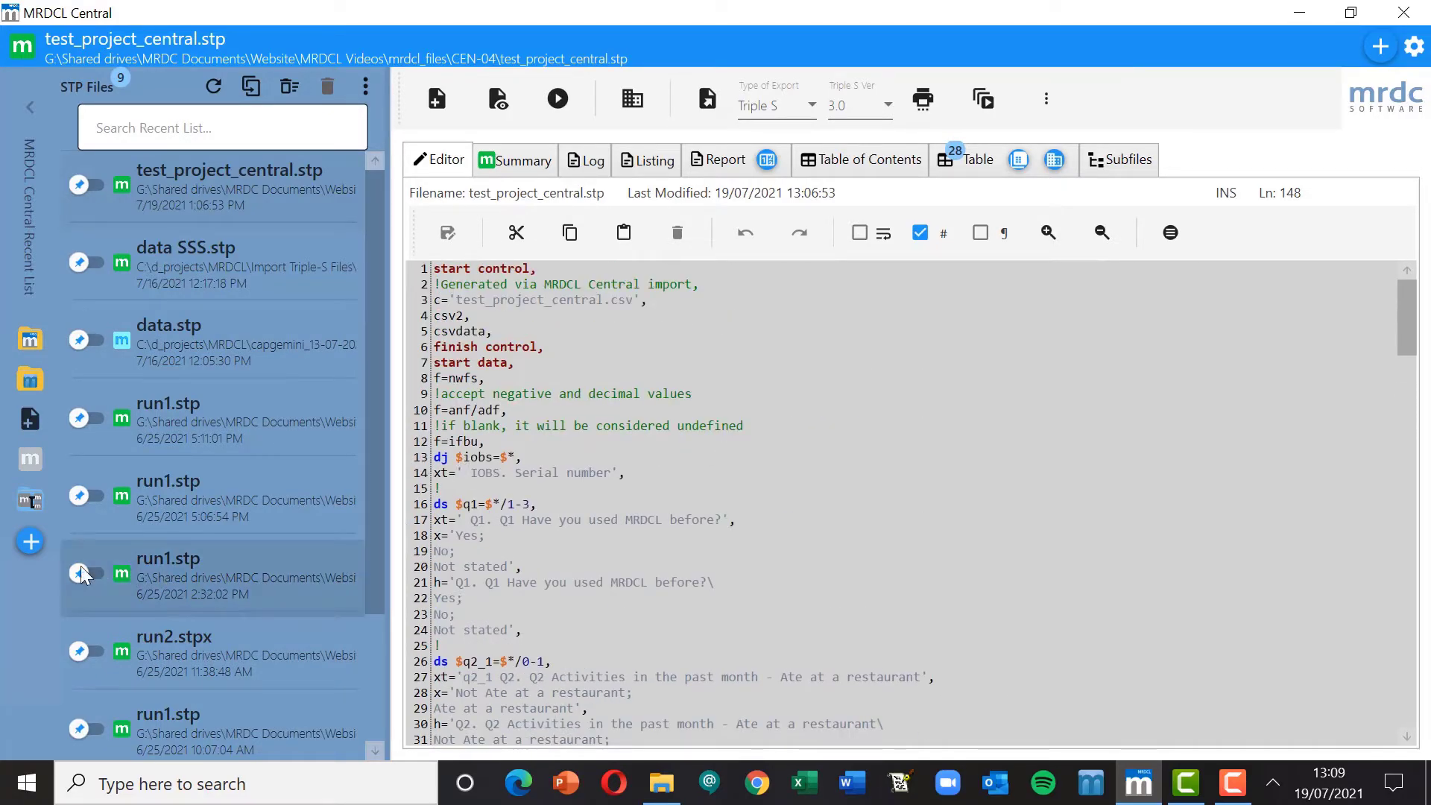
left_click(31, 543)
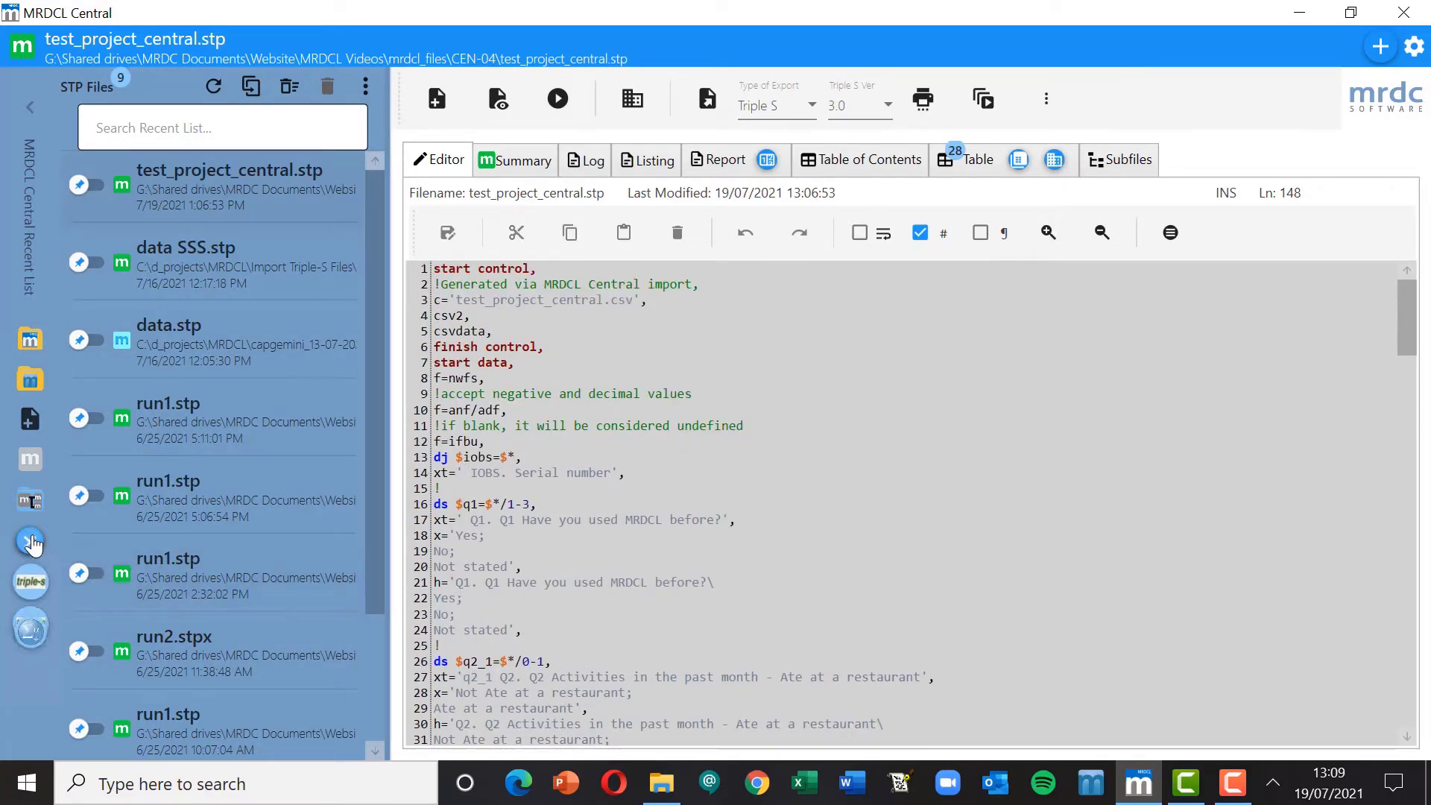
left_click(32, 672)
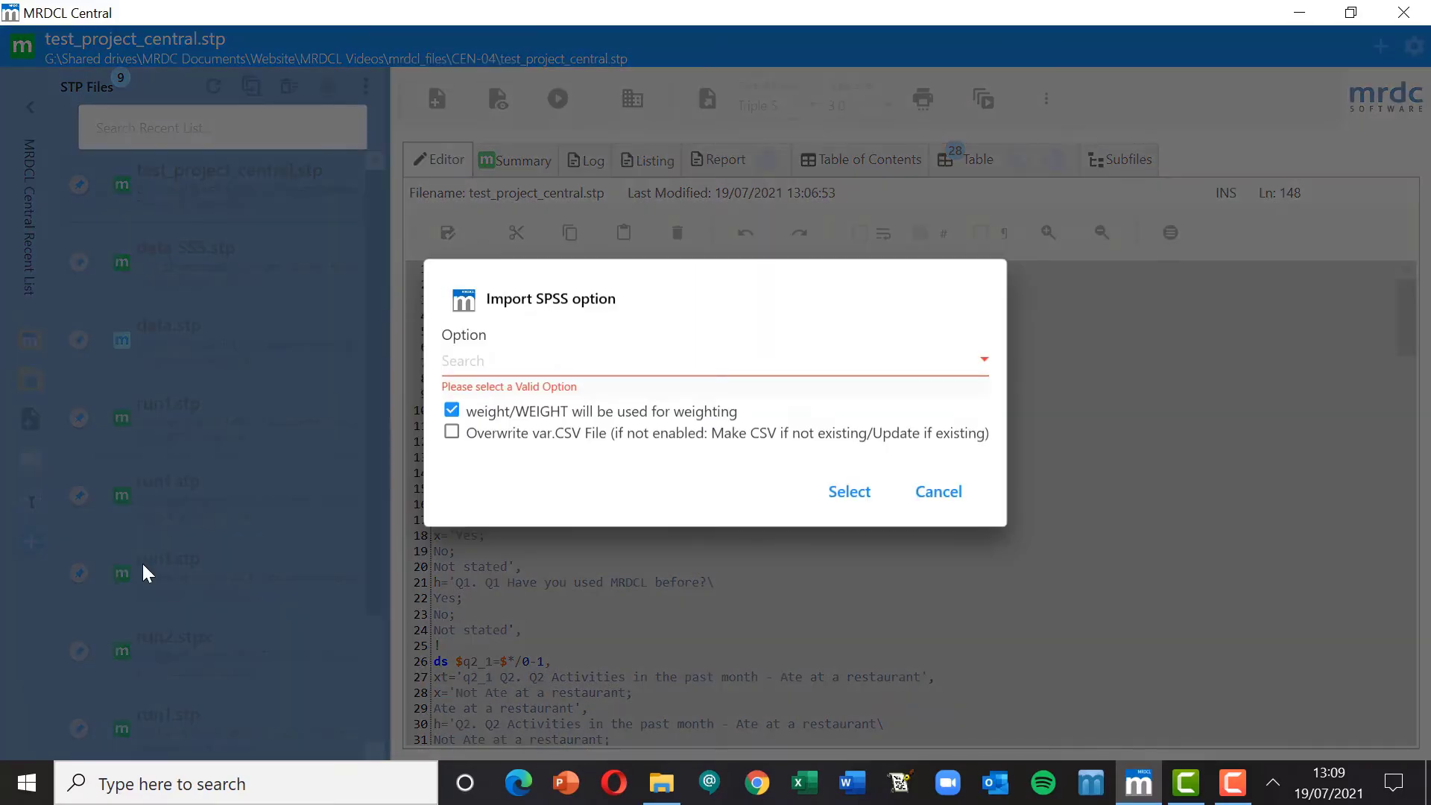
left_click(571, 364)
left_click(532, 437)
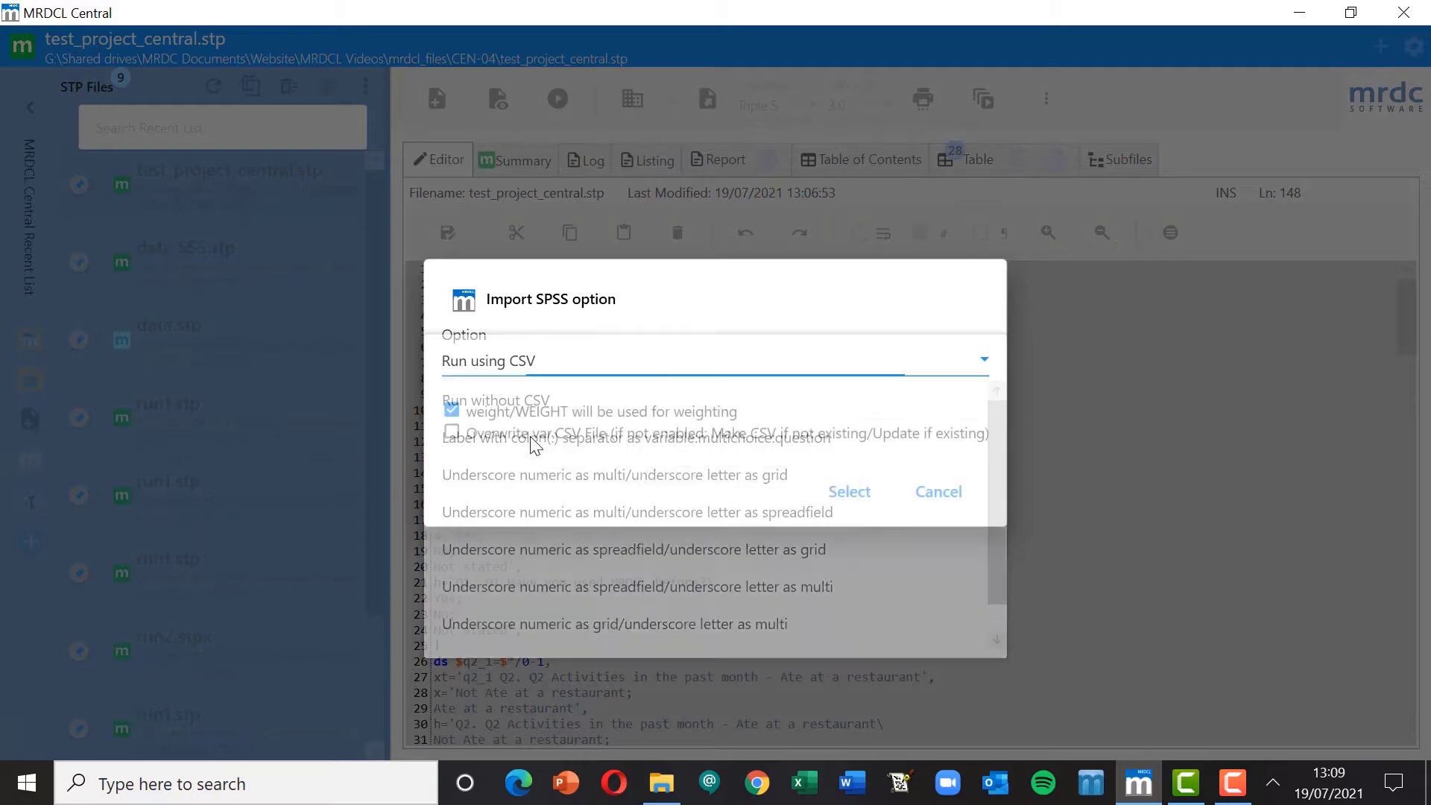
left_click(846, 488)
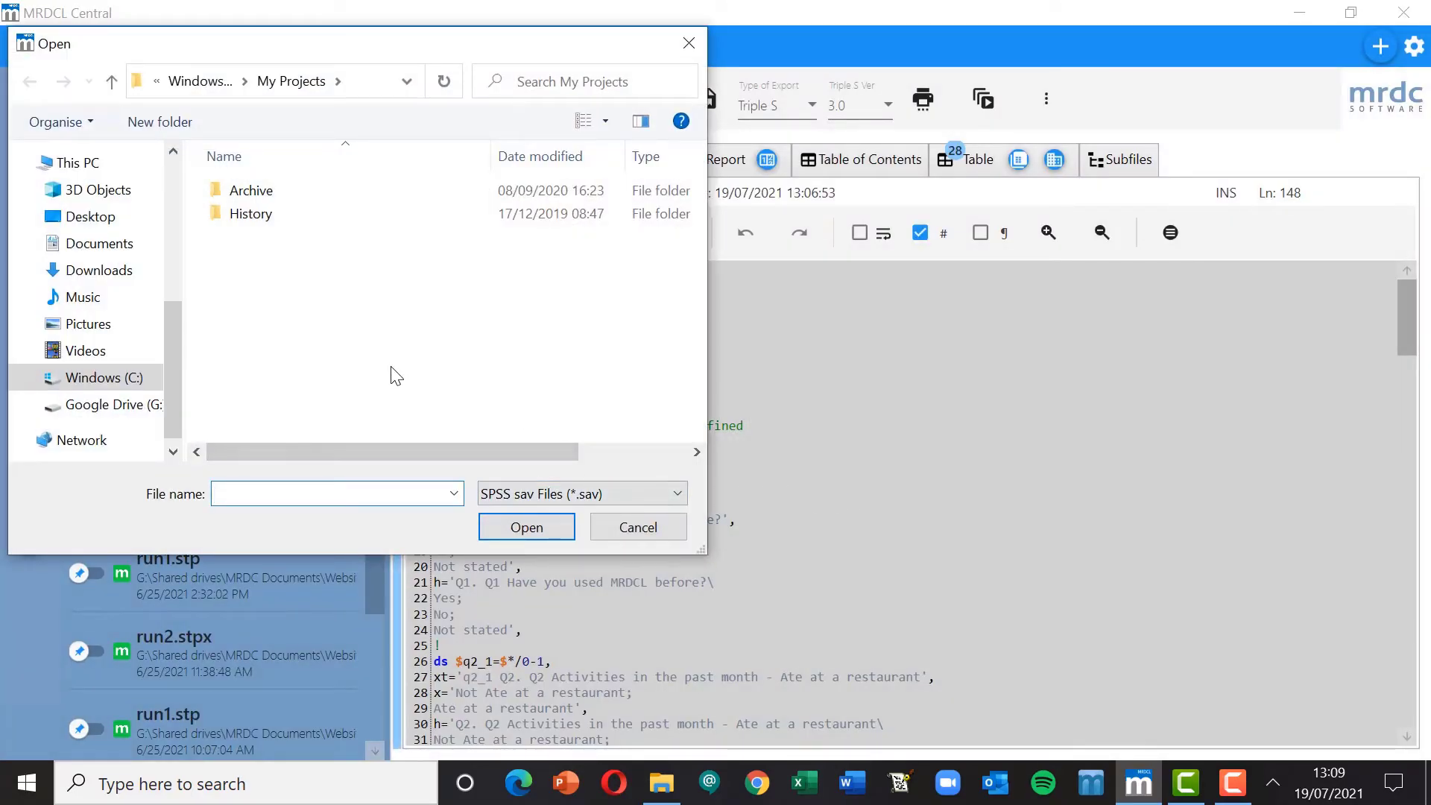
left_click(104, 404)
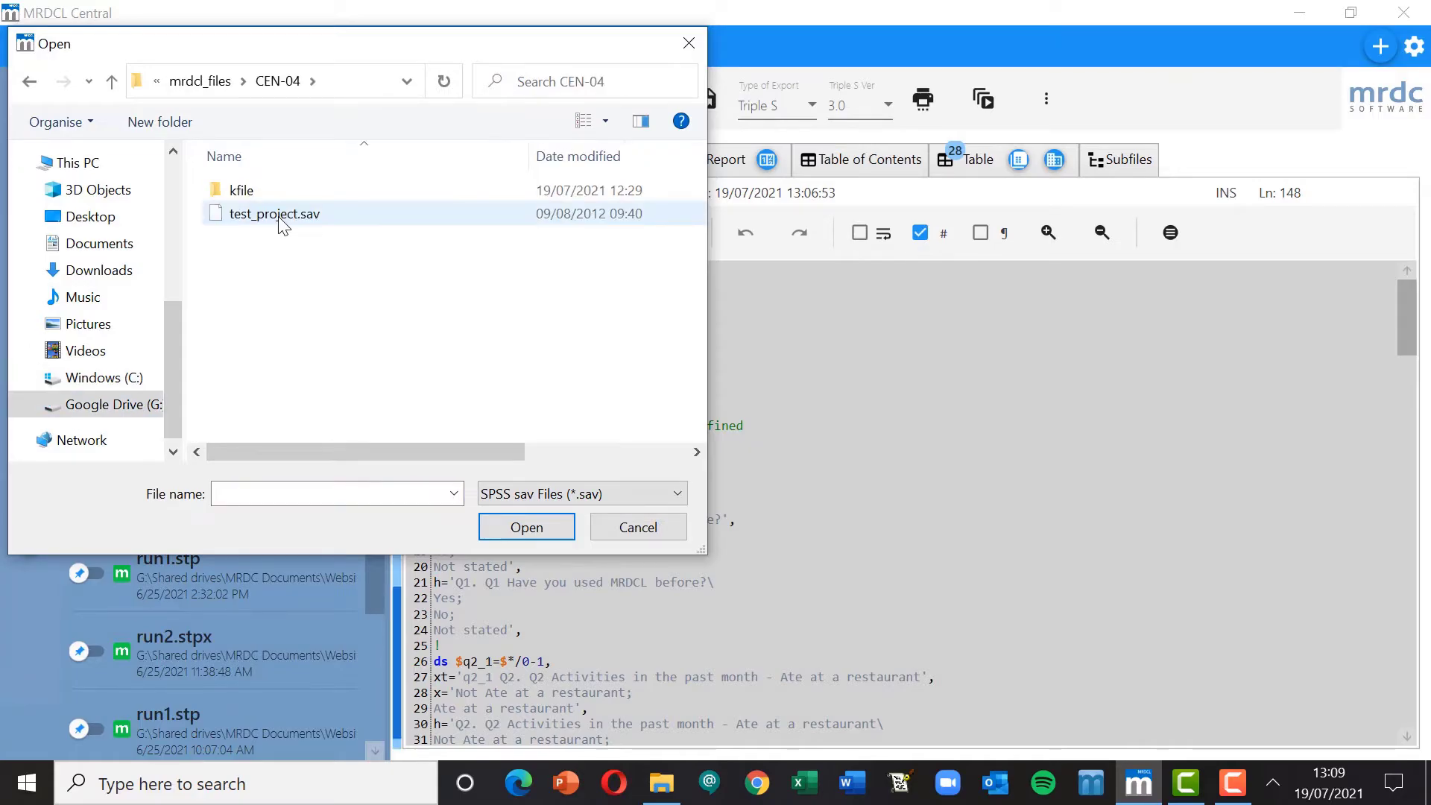
double_click(279, 214)
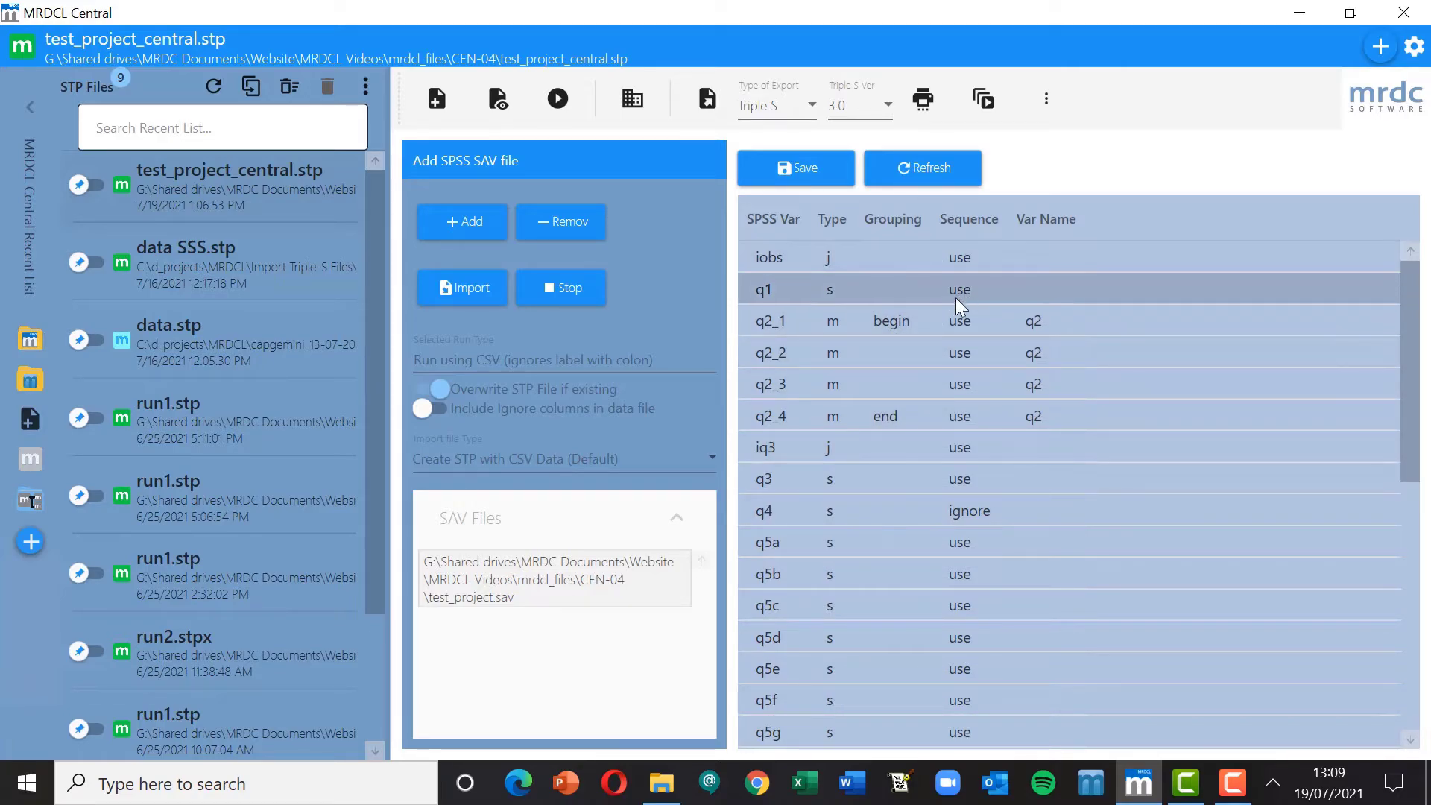
- Examine the Sequence entries of q4 and q5c and the Grouping and Var Name entries of q2_1 to q2_4
left_click(954, 514)
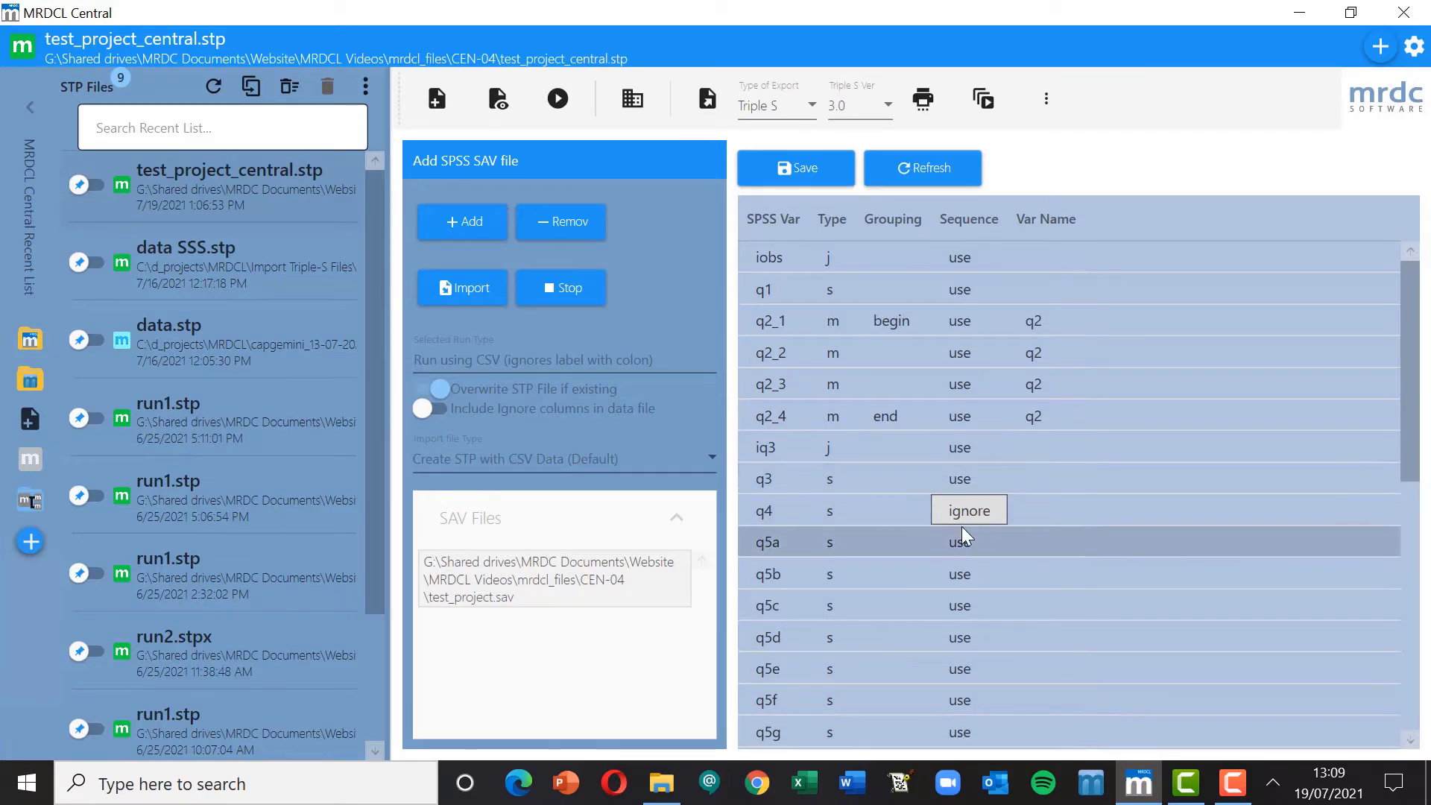
left_click(959, 609)
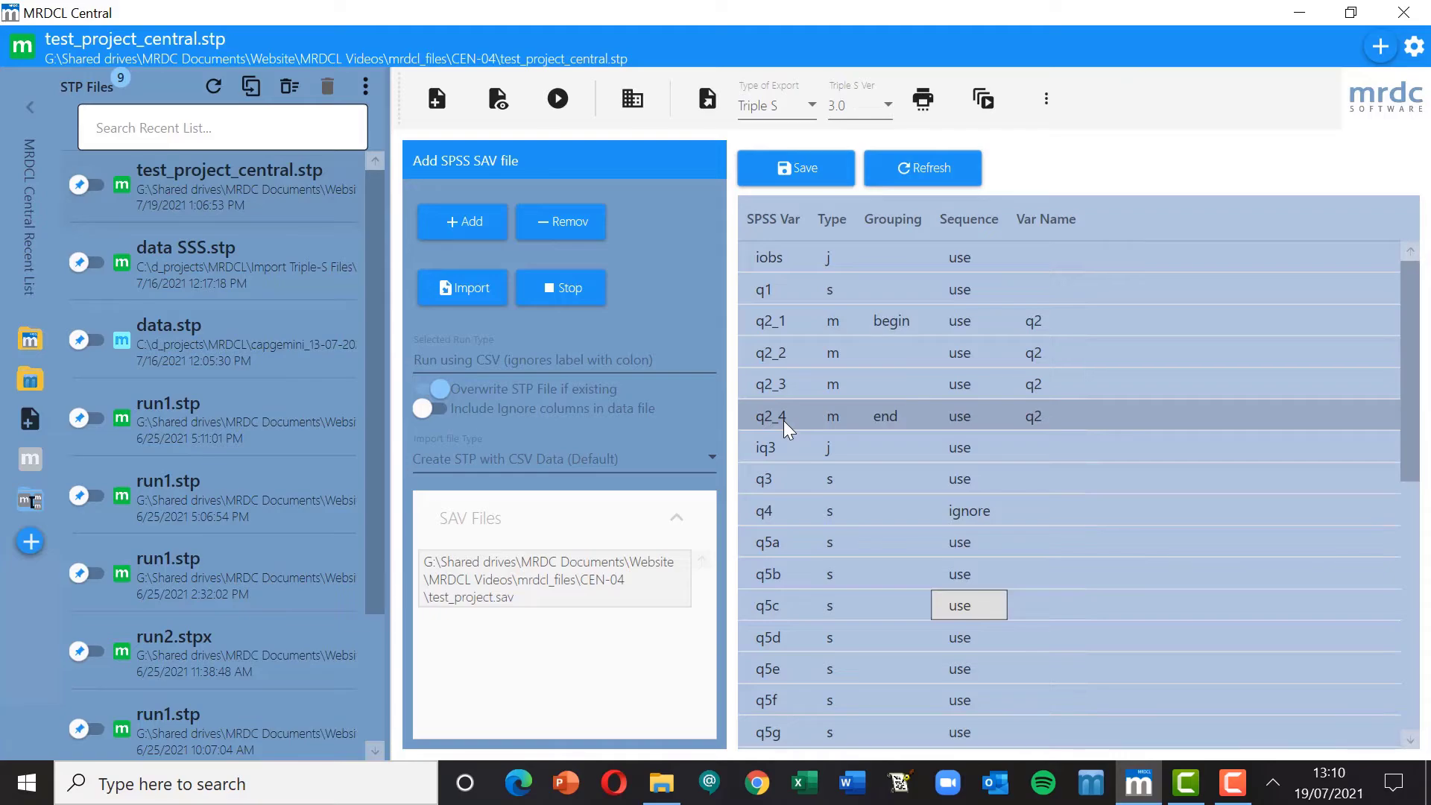
left_click(887, 324)
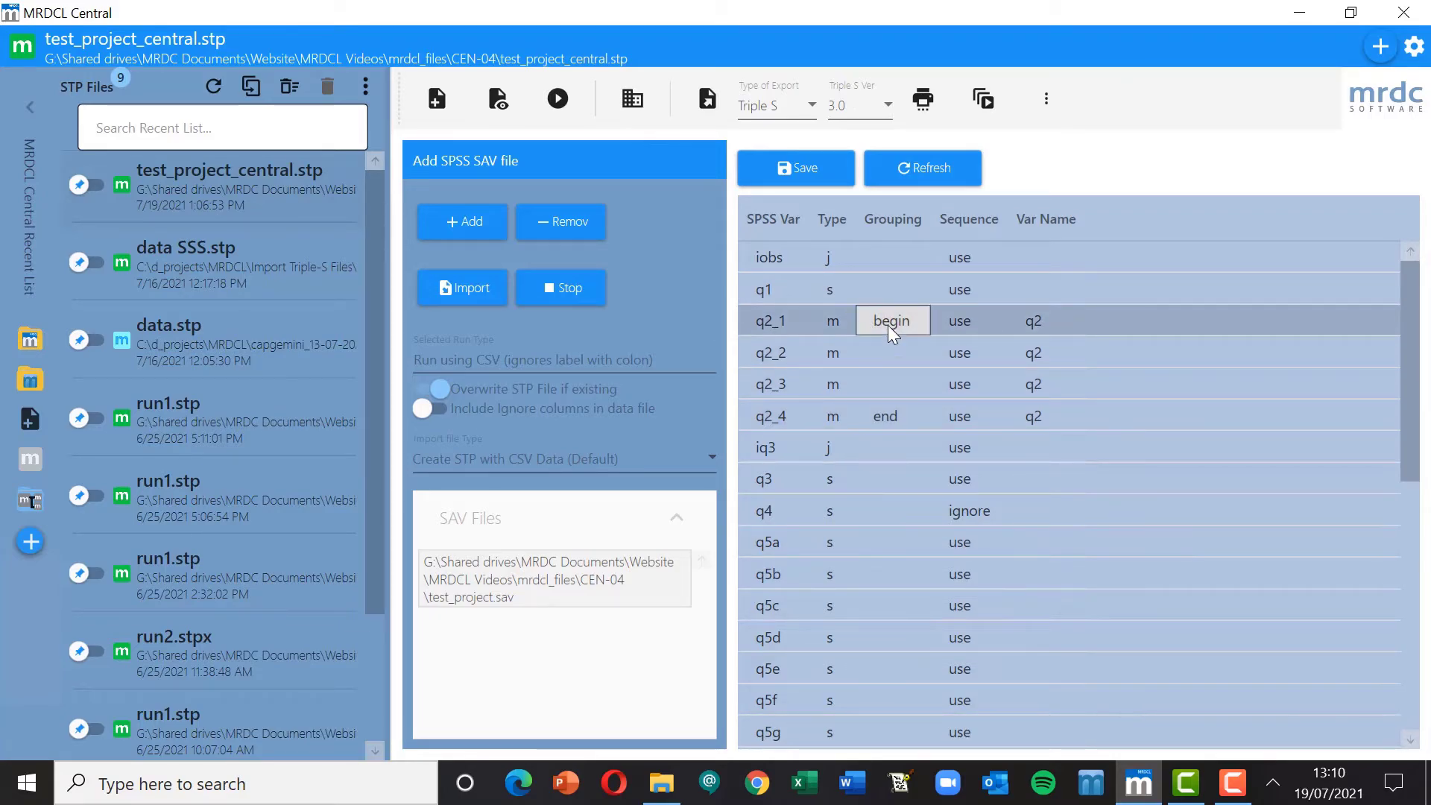
left_click(888, 414)
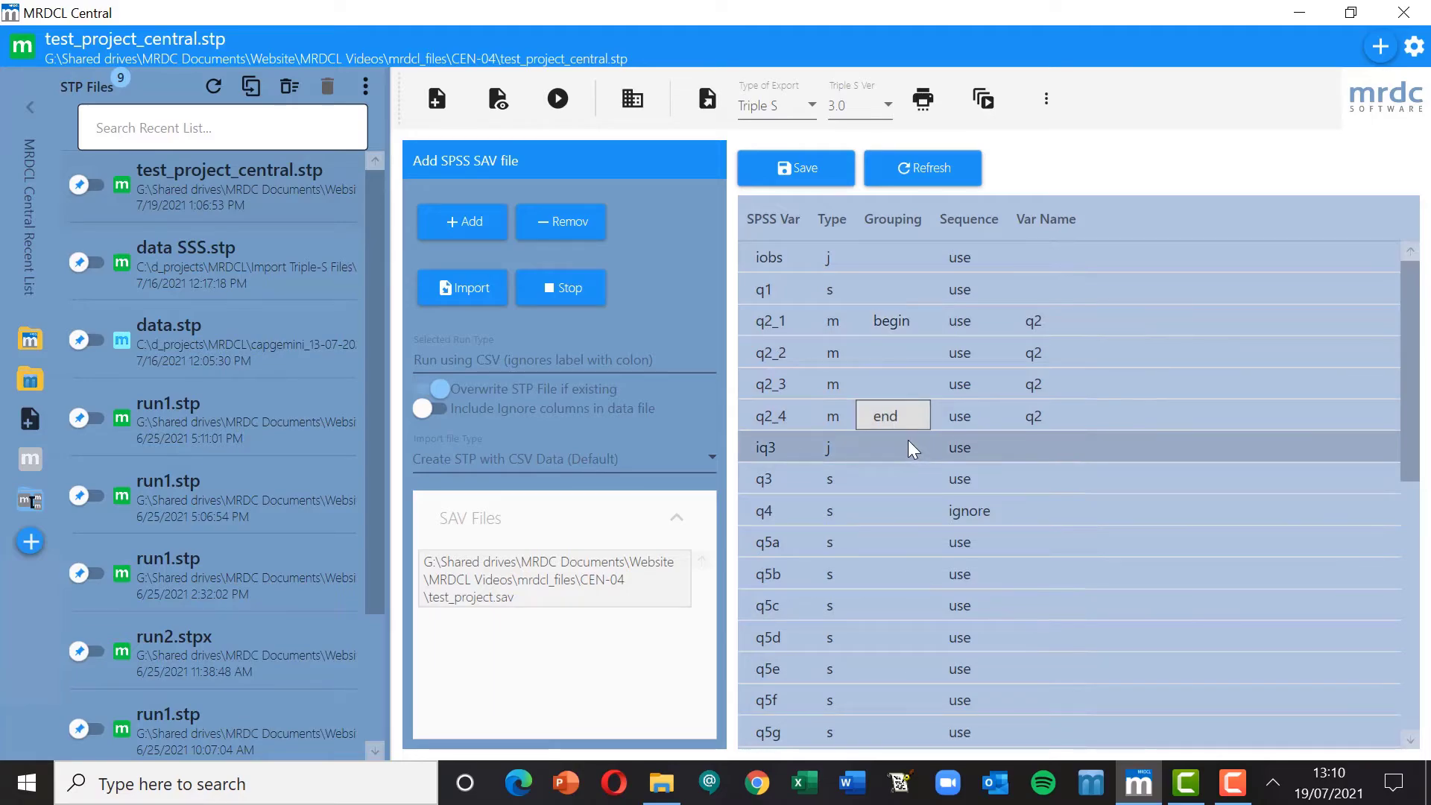
left_click(1050, 321)
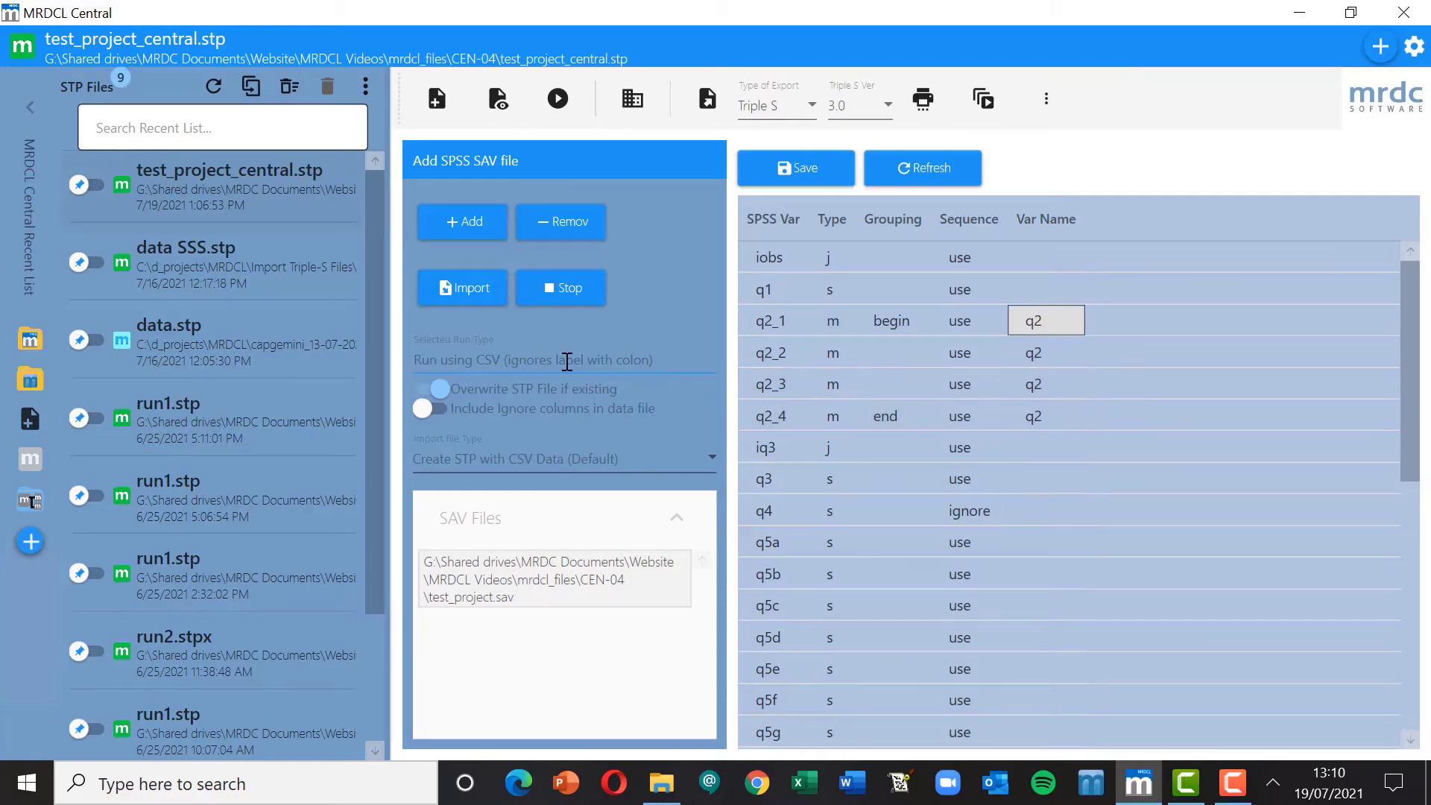
- Import test_project.sav with the CSV settings and inspect the multi-response q2 definition in the regenerated script
left_click(466, 291)
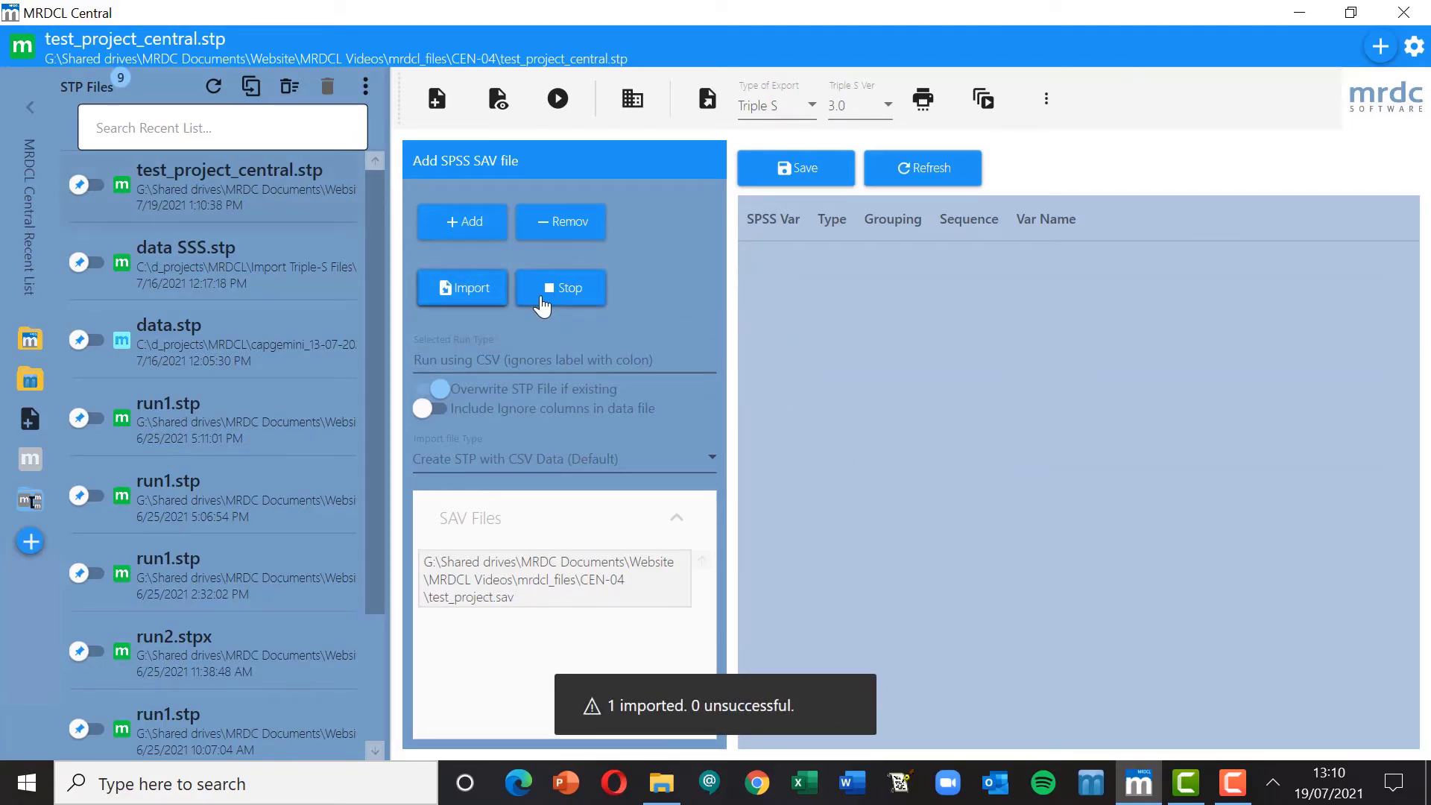
left_click(492, 298)
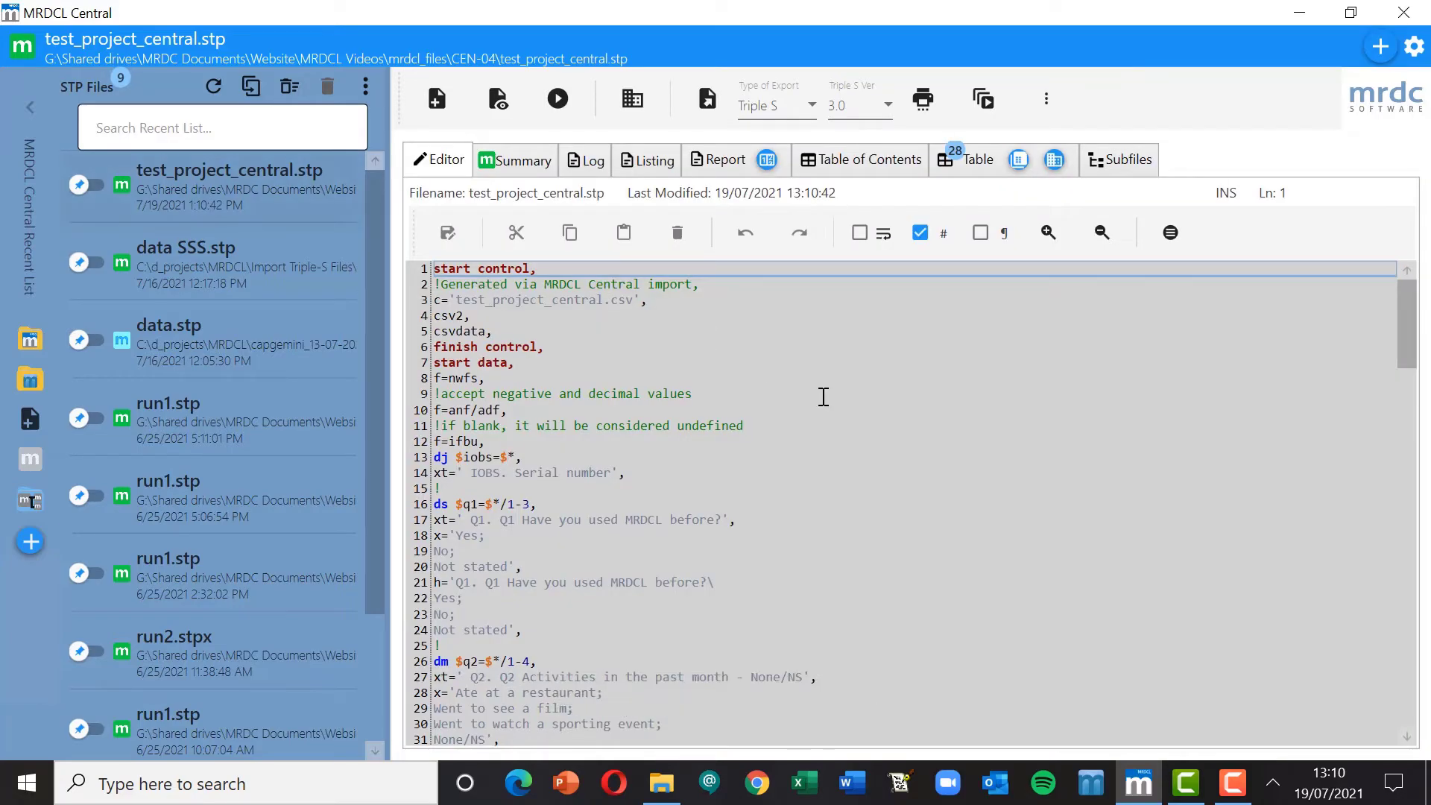
scroll(818, 394, "down", 1)
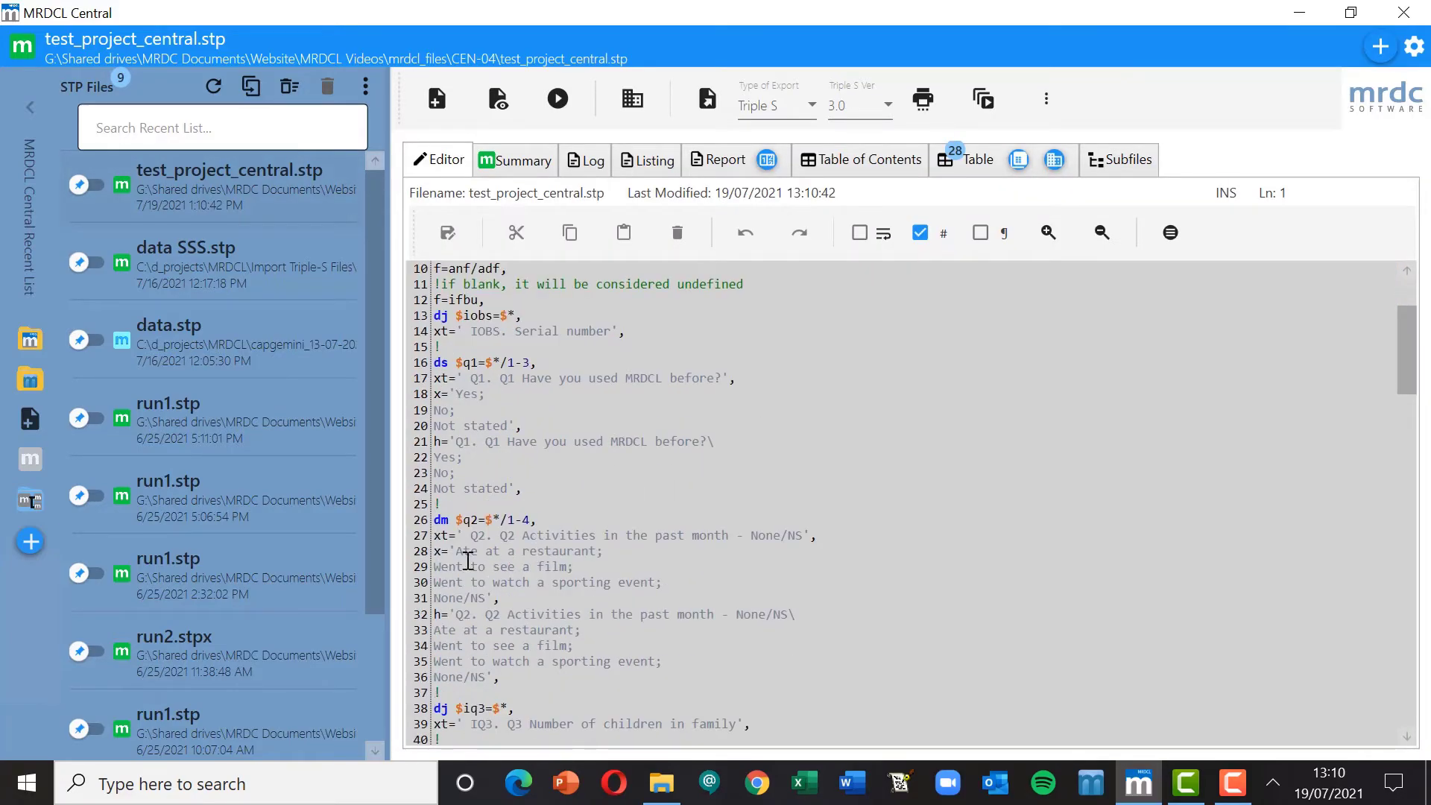
left_click_drag(438, 521, 609, 603)
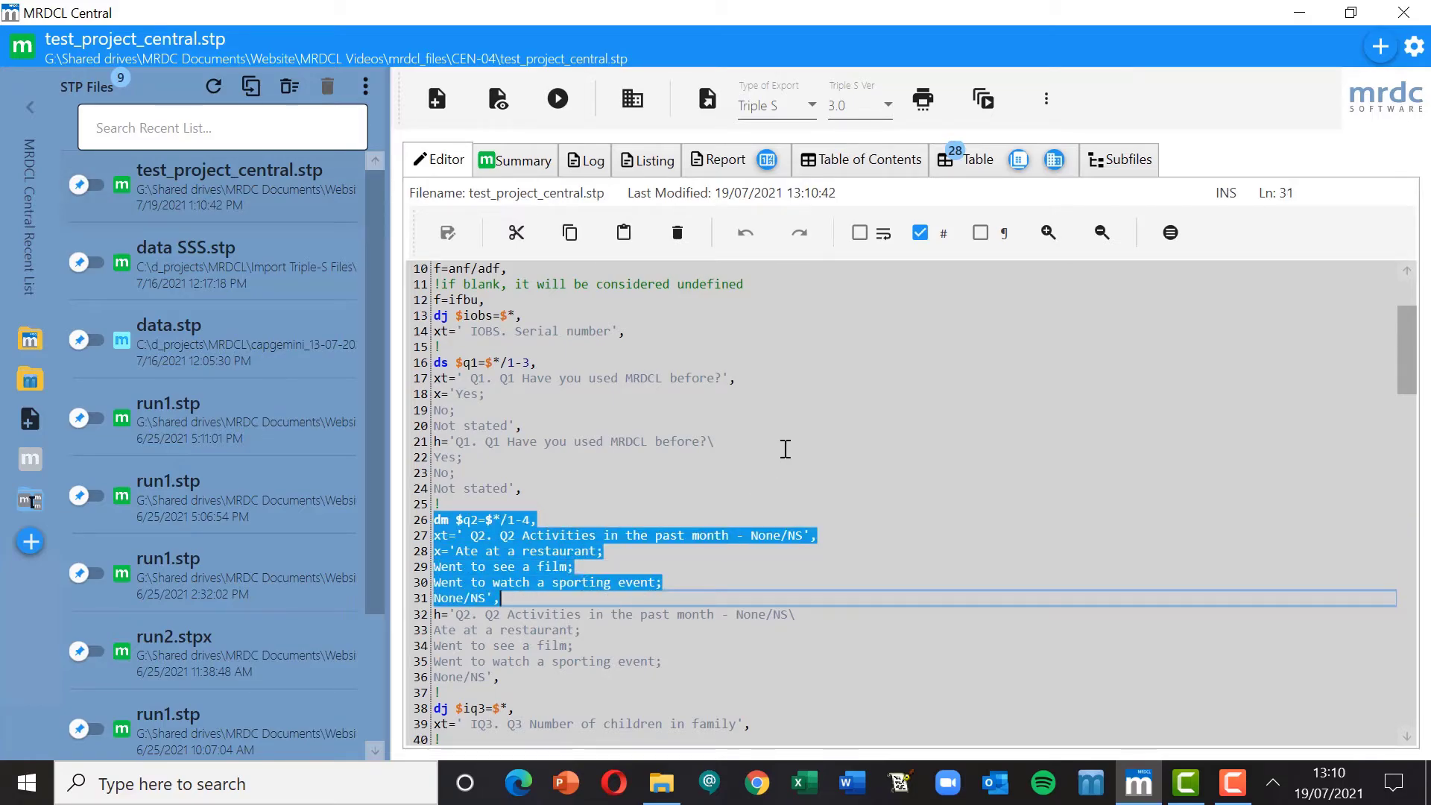
left_click(864, 424)
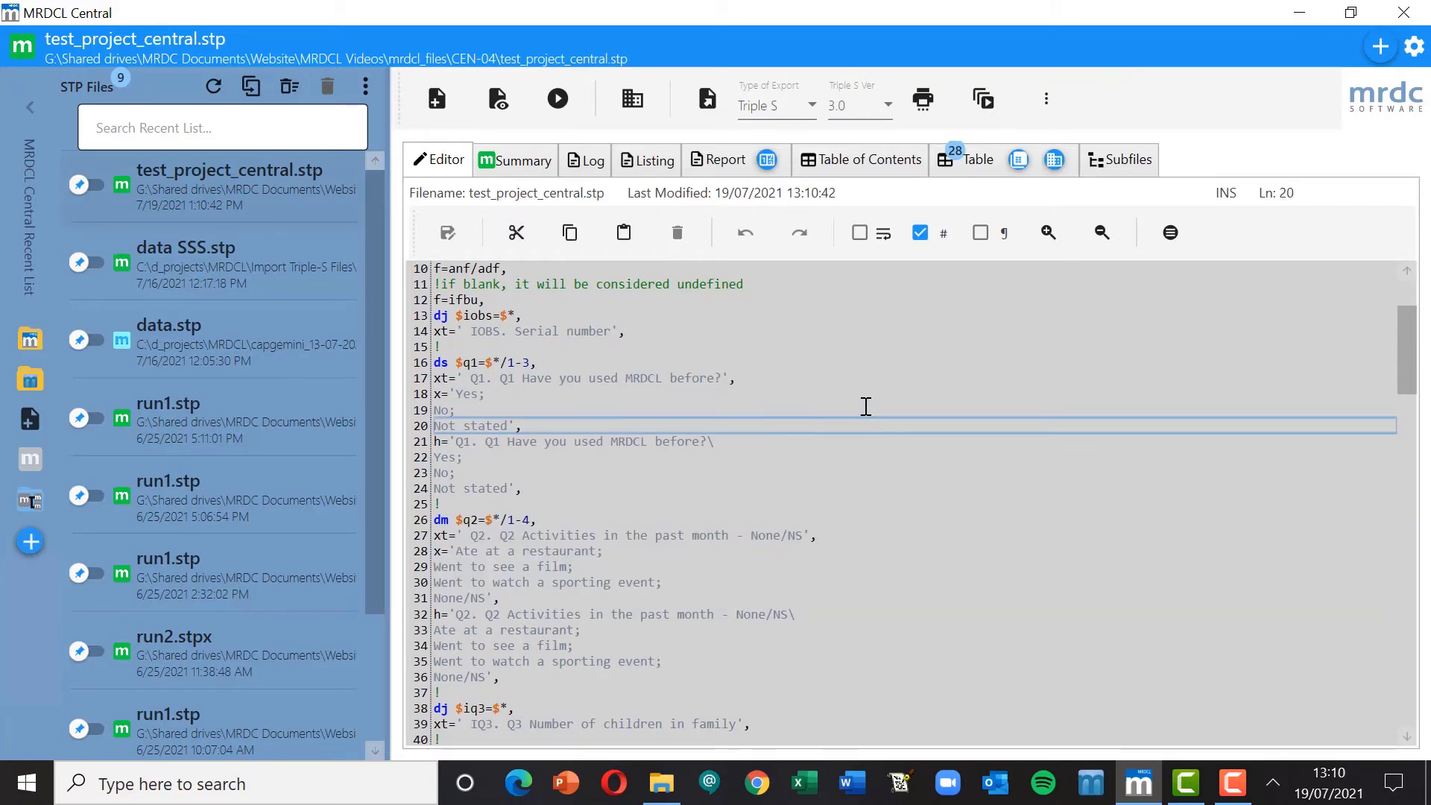
- Review the rest of the script: the rating statements, the variable list with its loop, and the table statements
scroll(827, 411, "down", 12)
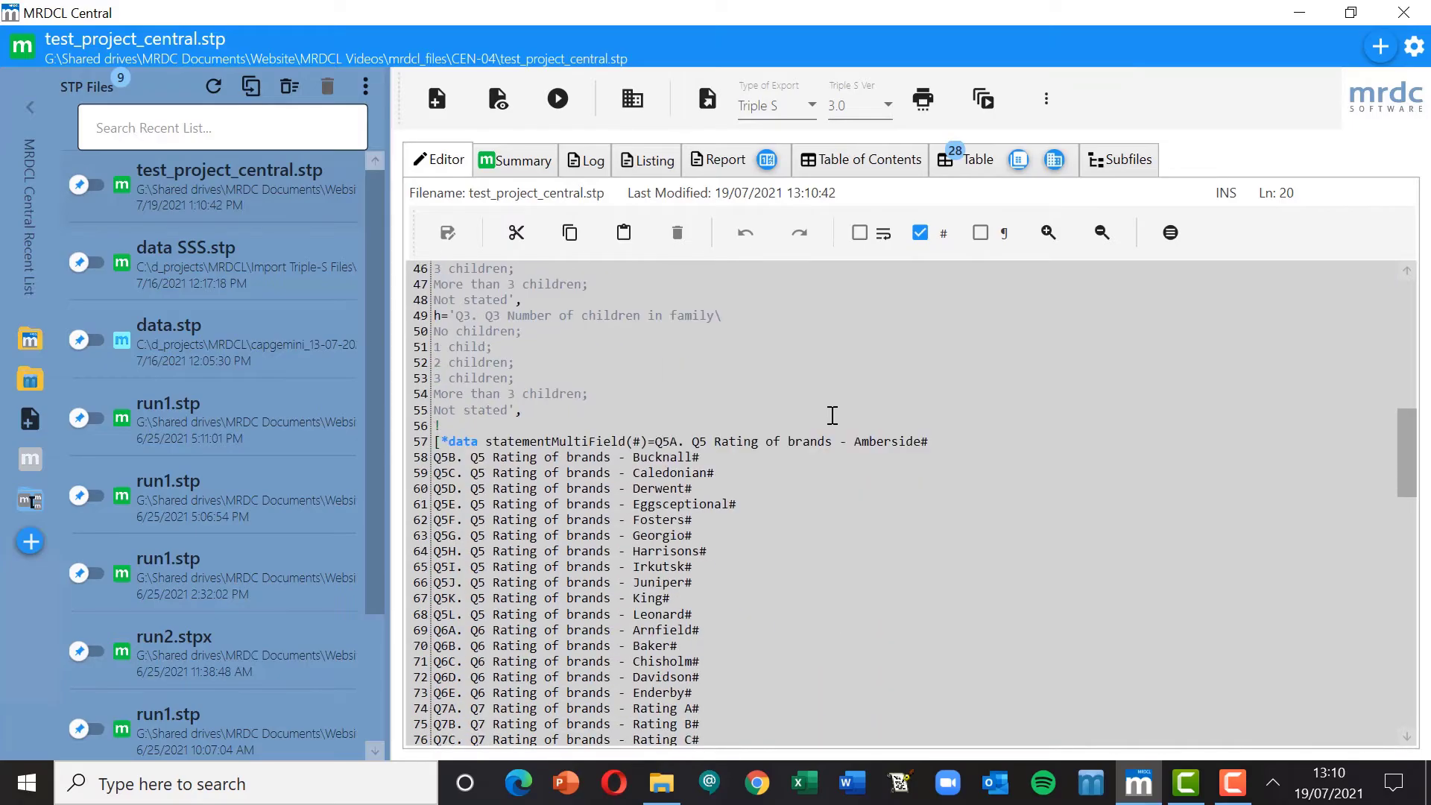
scroll(832, 415, "down", 2)
scroll(615, 512, "down", 1)
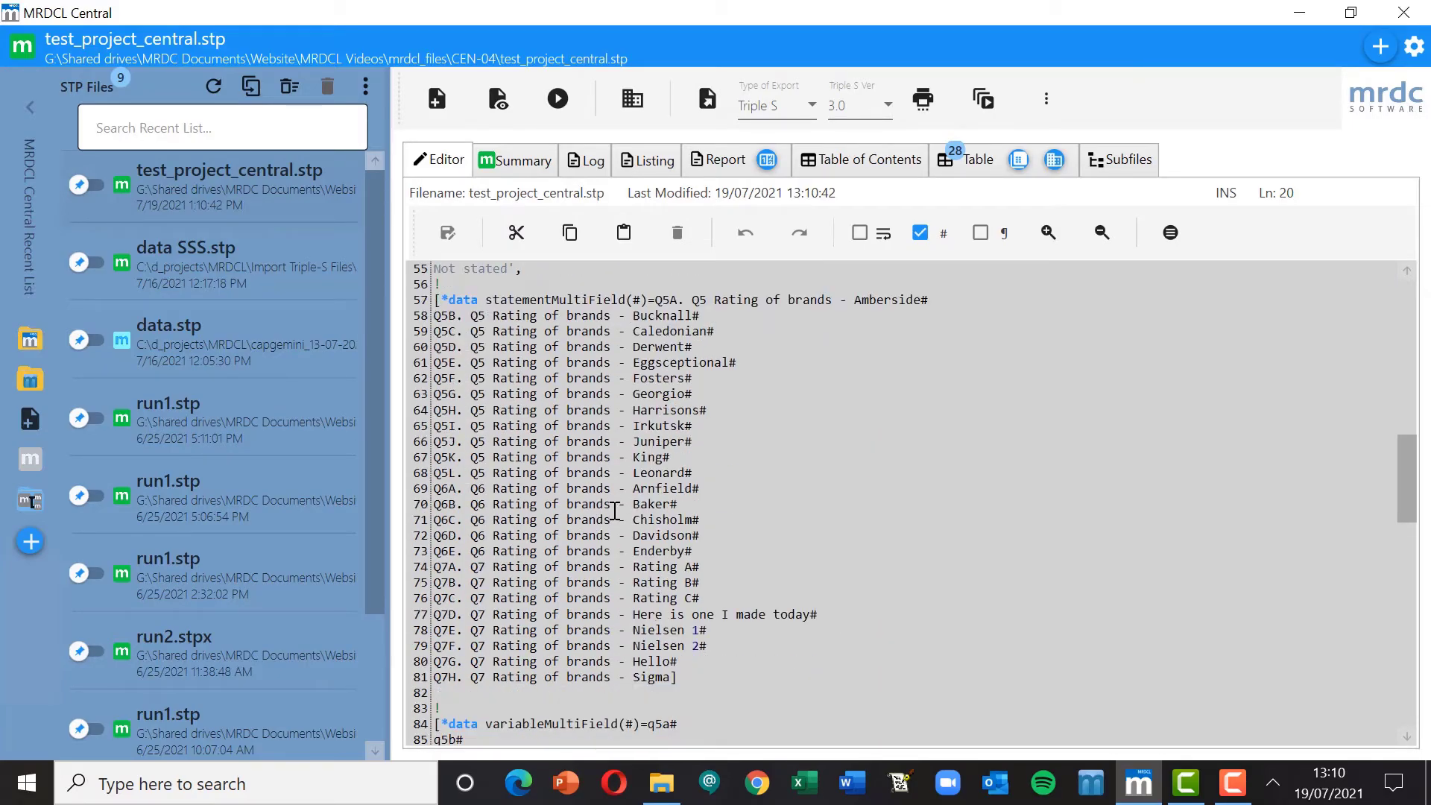
scroll(615, 511, "down", 14)
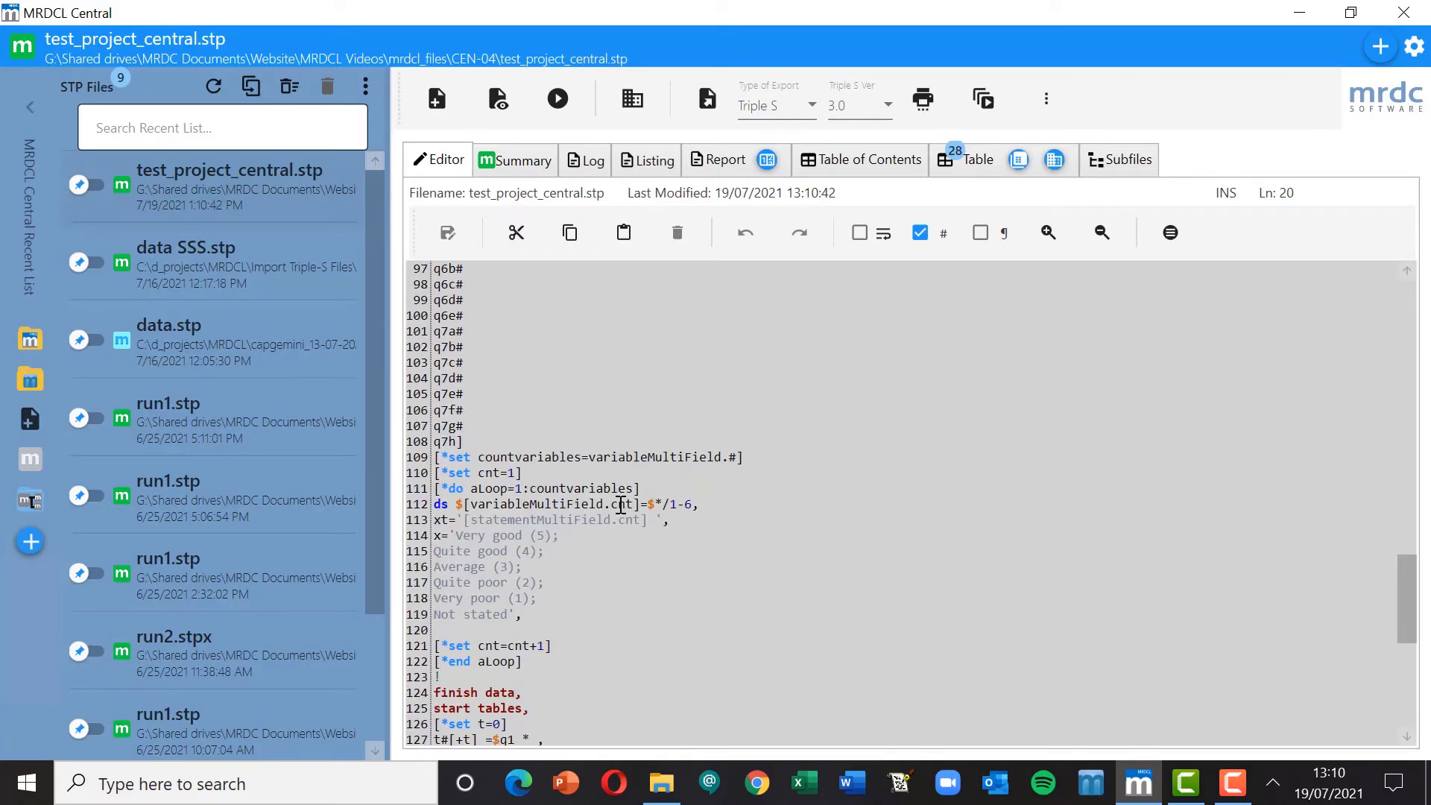
scroll(626, 504, "down", 1)
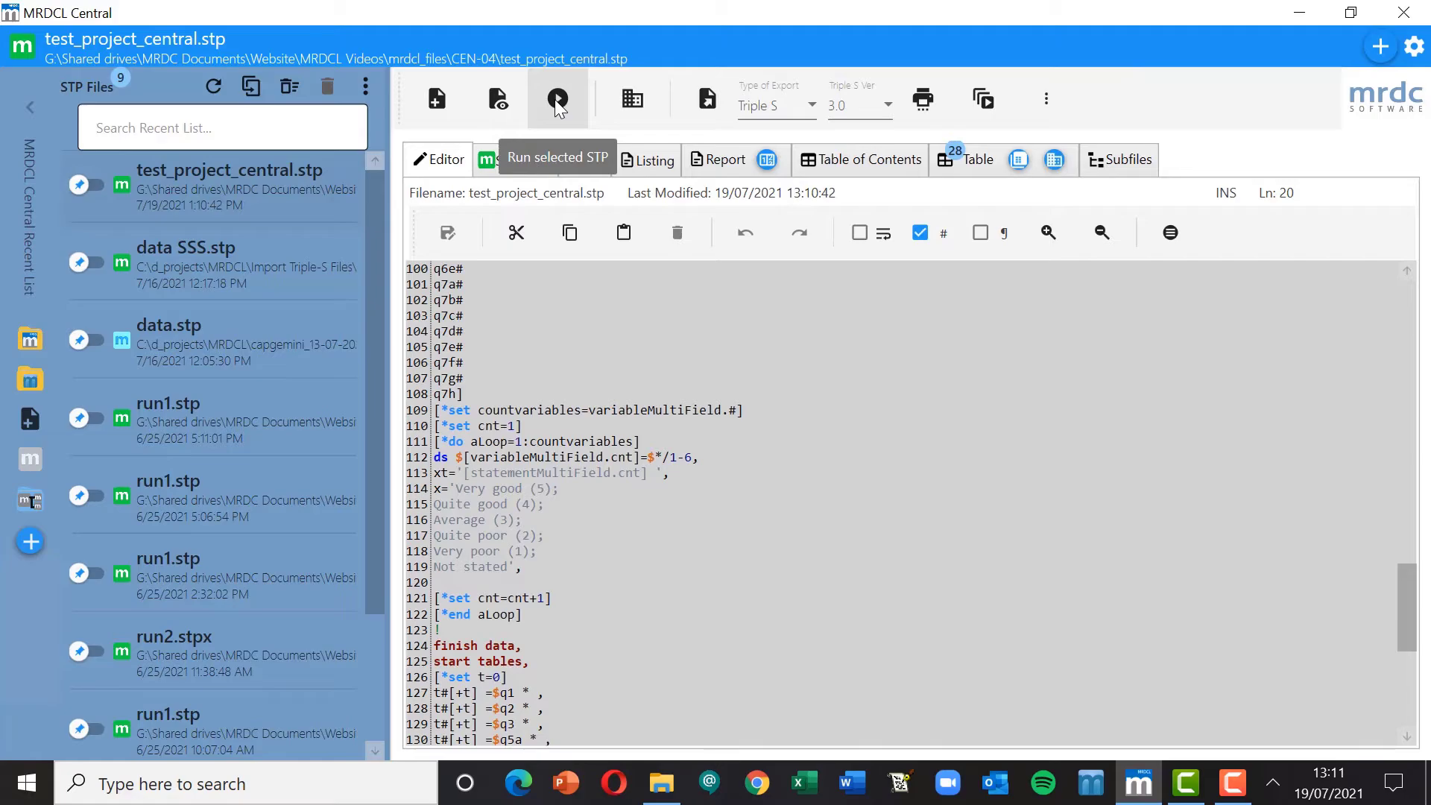
left_click(531, 660)
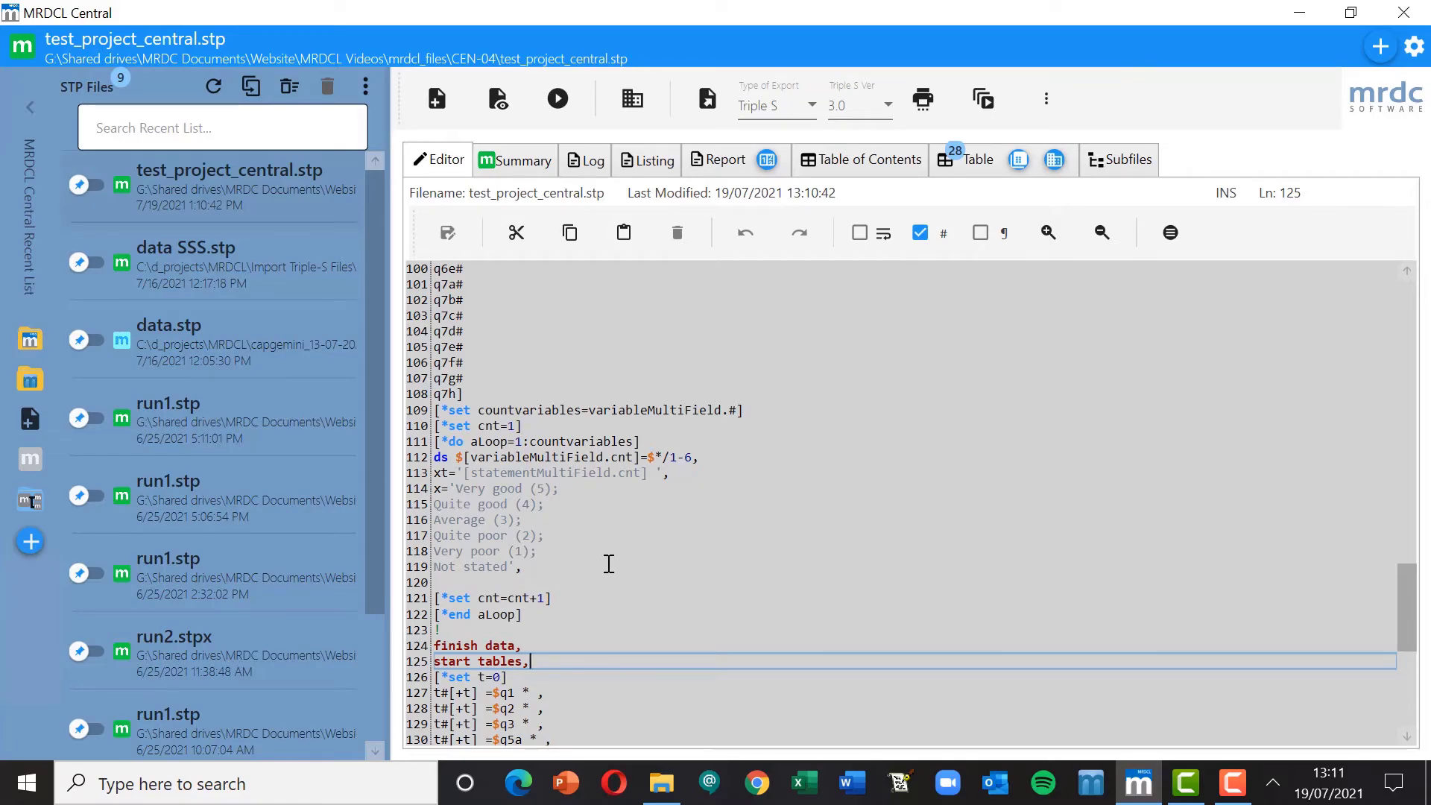
scroll(609, 564, "down", 9)
scroll(607, 560, "up", 1)
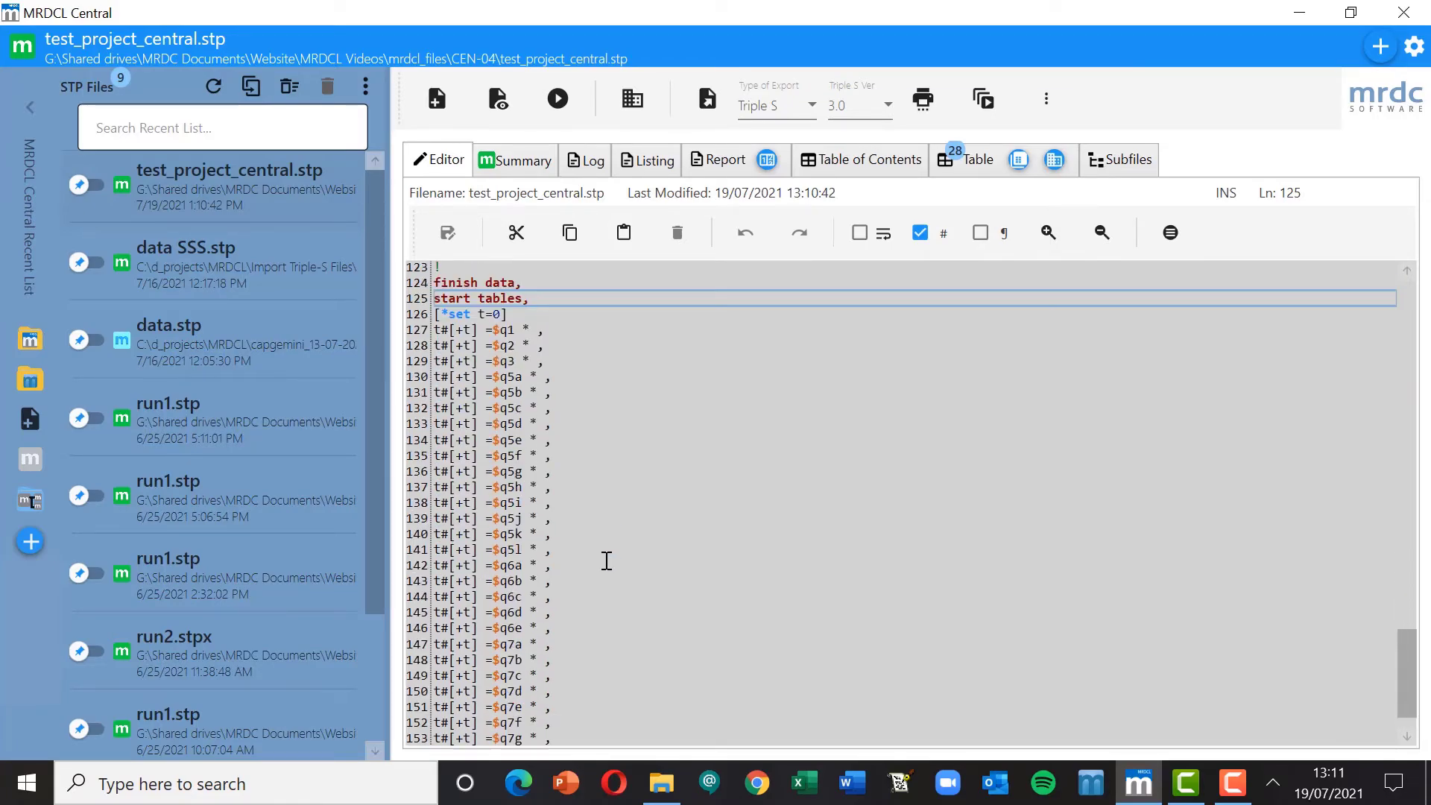
scroll(606, 560, "up", 6)
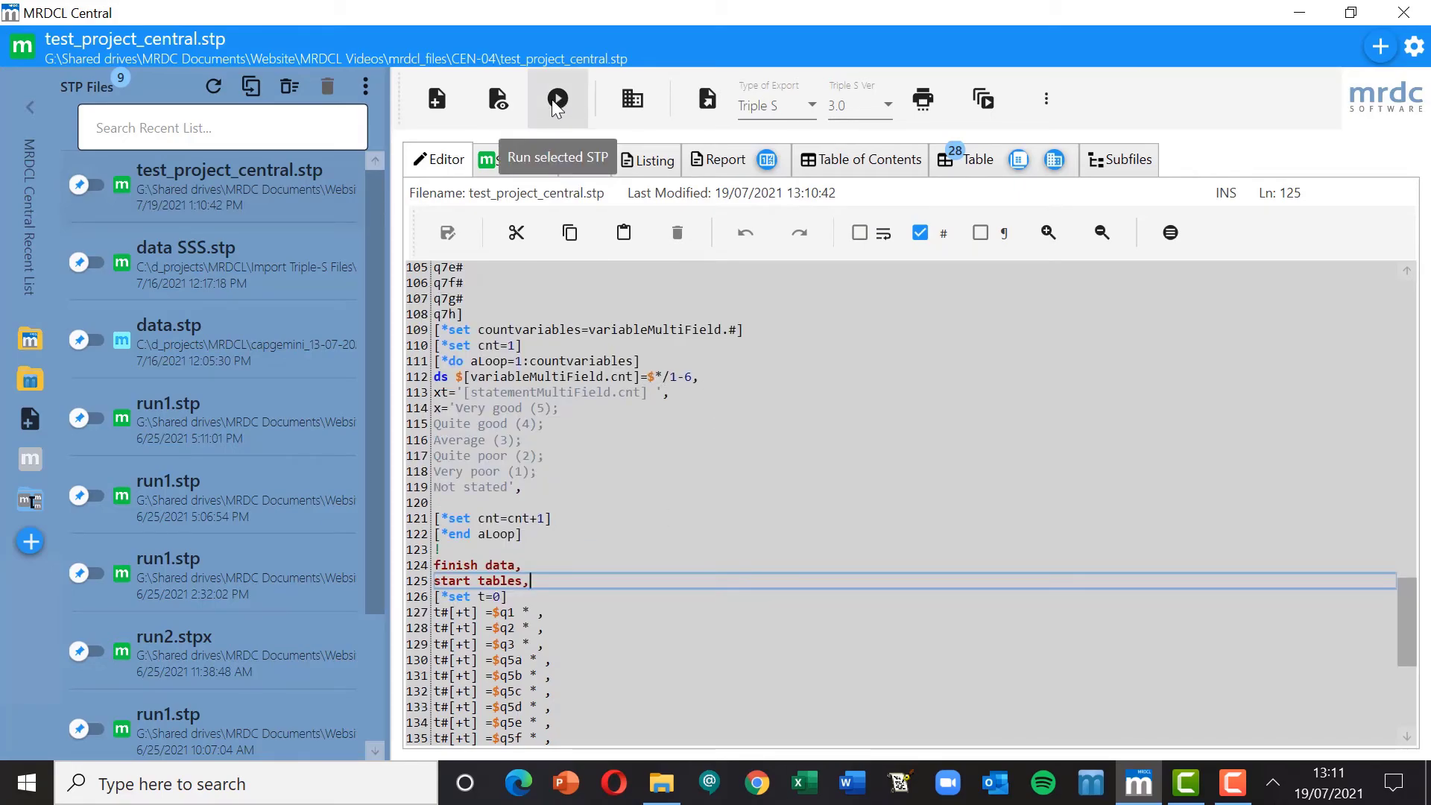
- Run the STP script with Compile, Execute and Print Table enabled, and open the generated tables
left_click(556, 105)
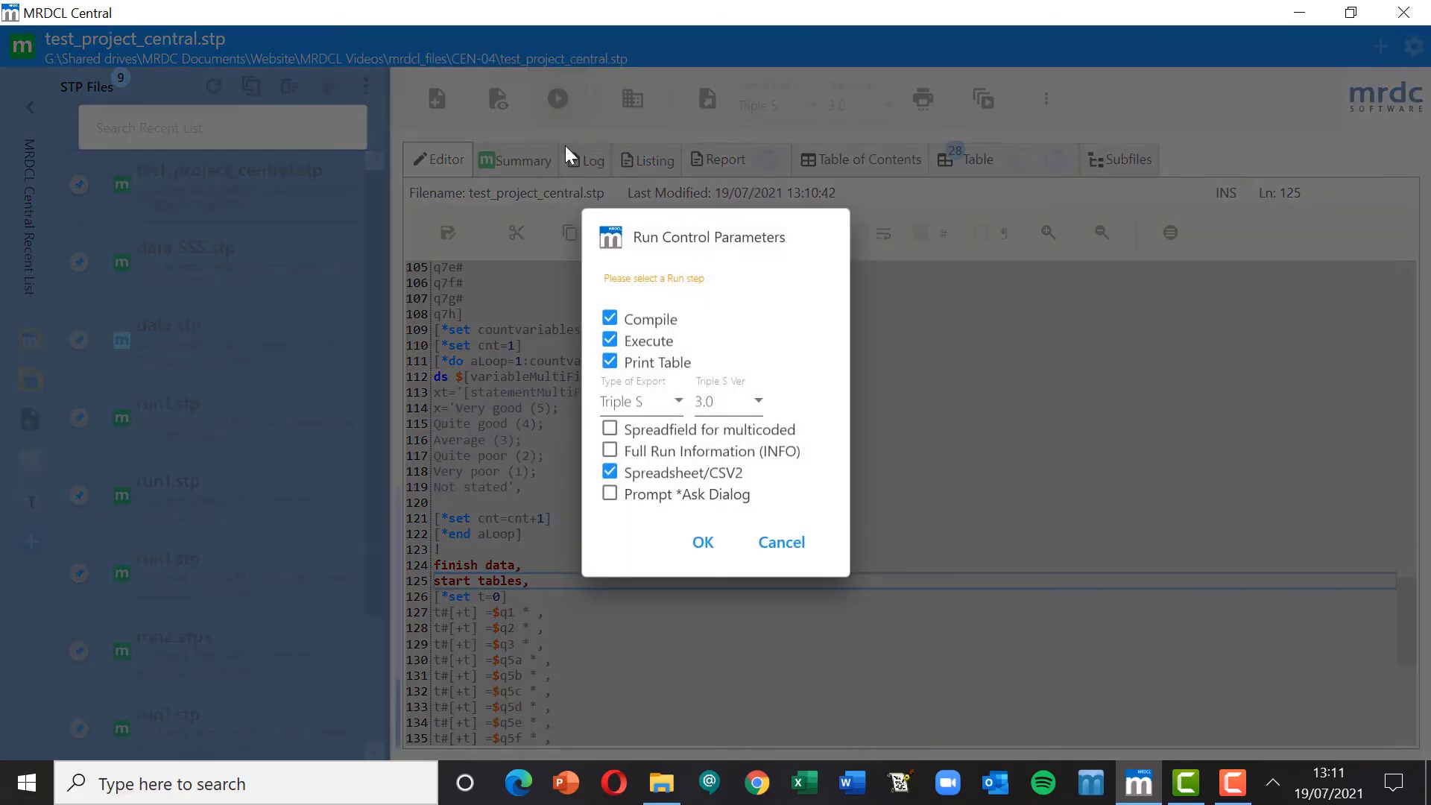
left_click(701, 541)
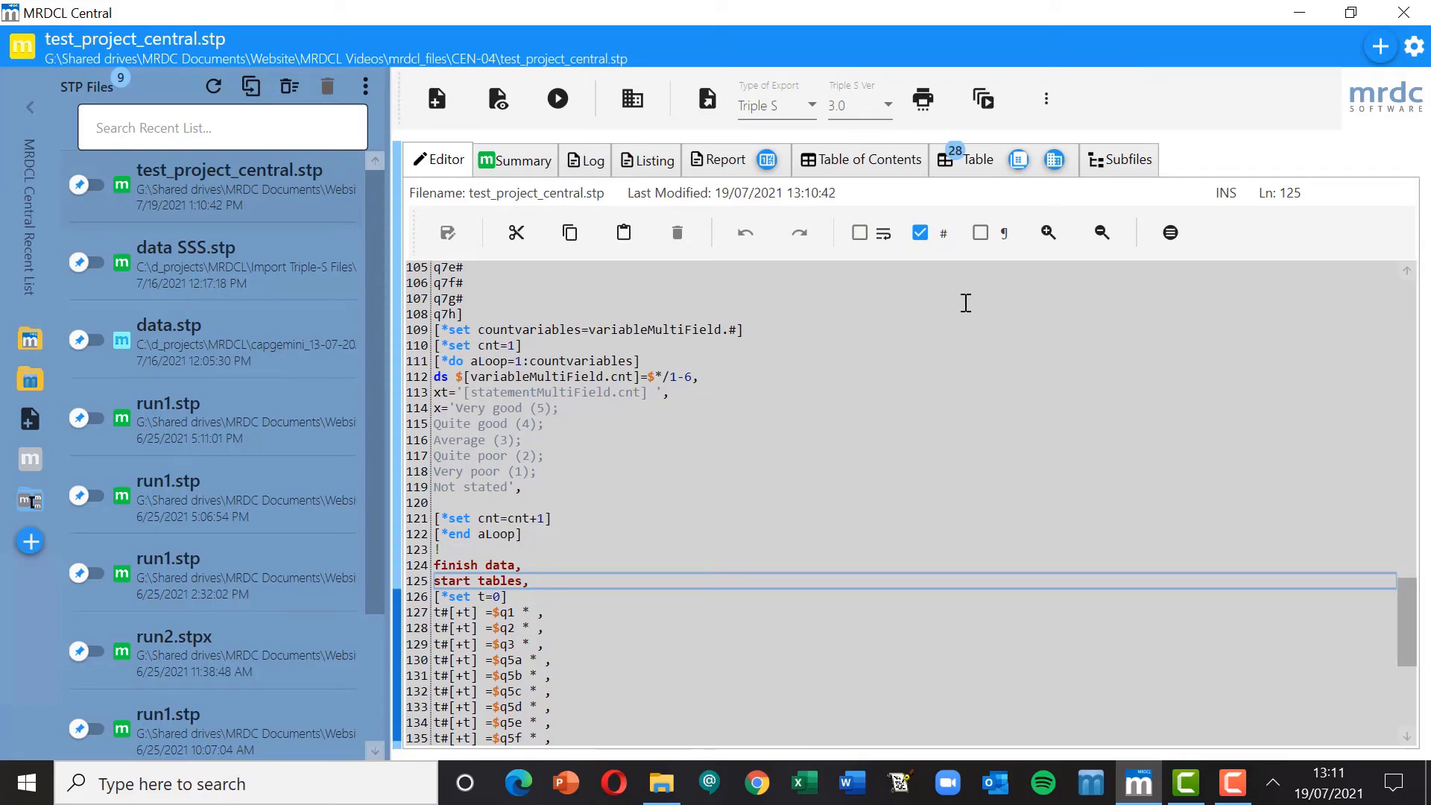
left_click(975, 163)
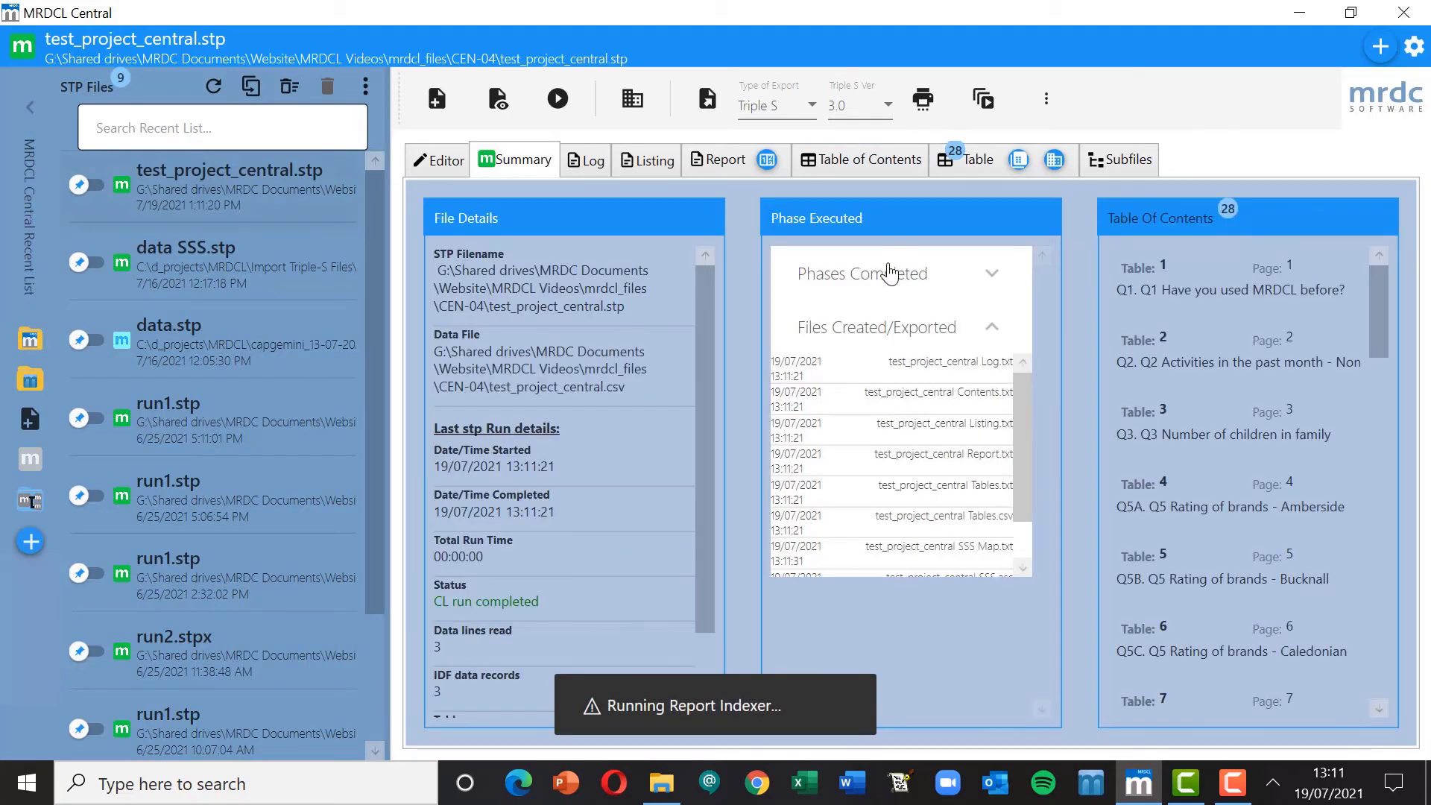
left_click(977, 162)
- Examine the output tables for Q1, the combined Q2 activities, Q3 and the Q5 brand ratings
scroll(875, 305, "down", 3)
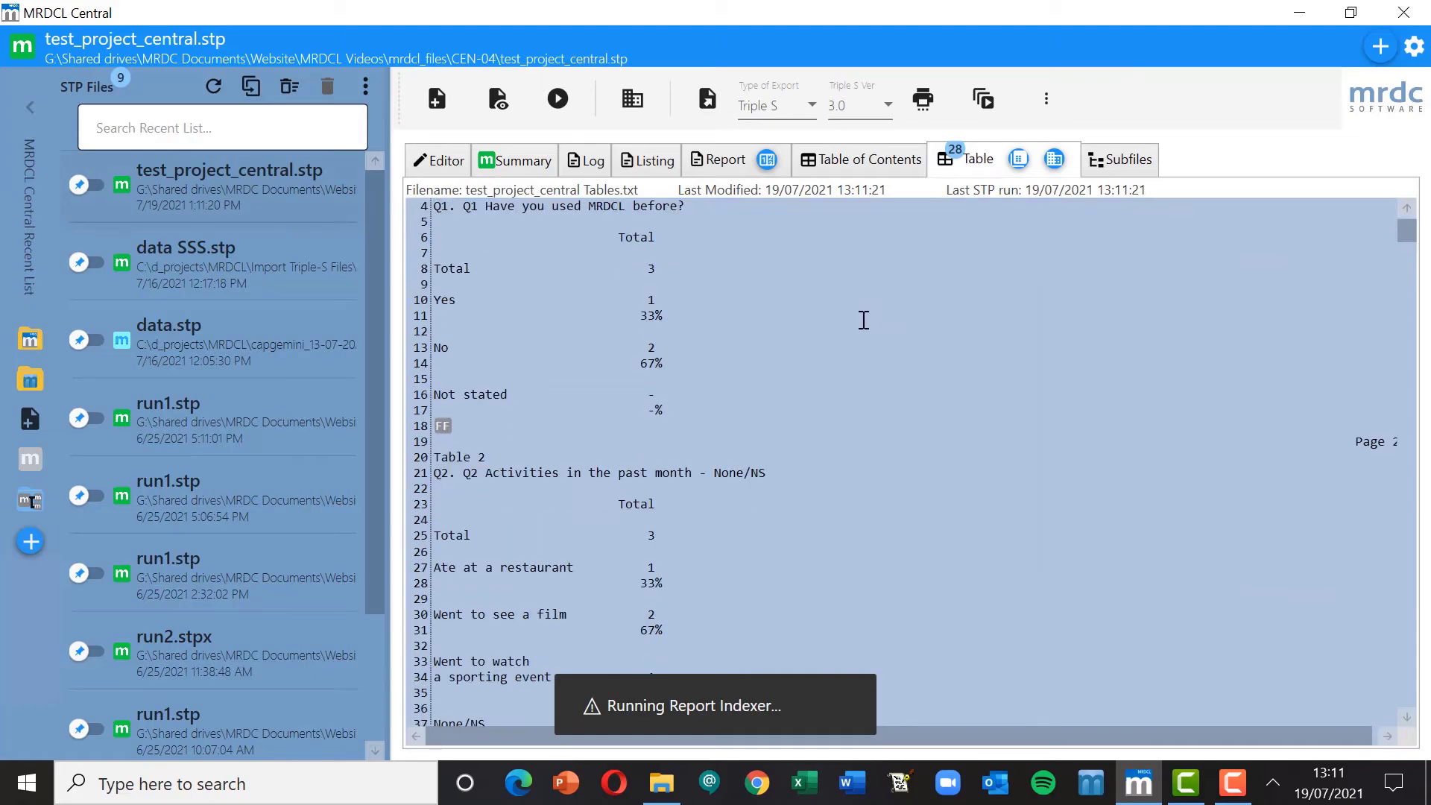
scroll(795, 382, "down", 3)
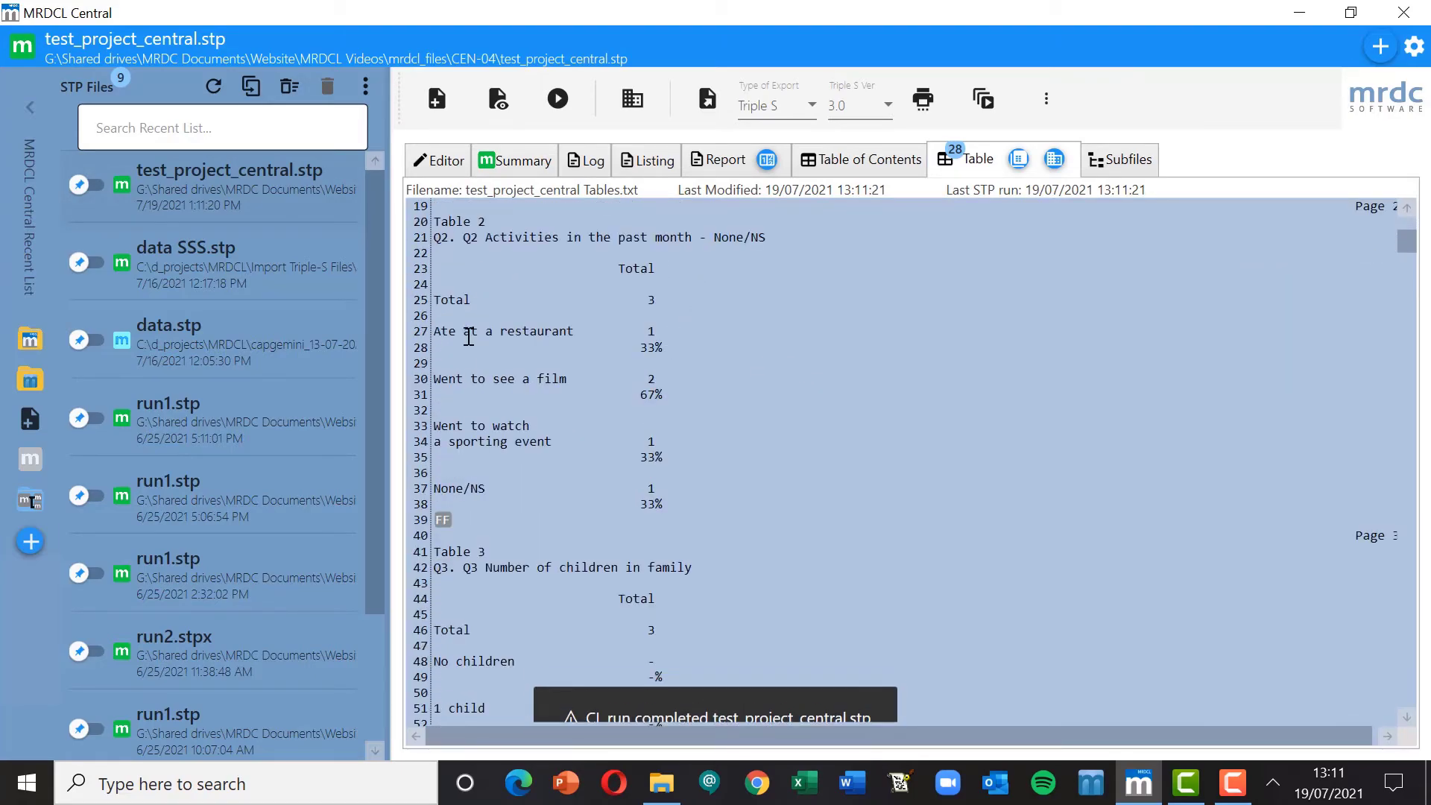
scroll(723, 425, "down", 1)
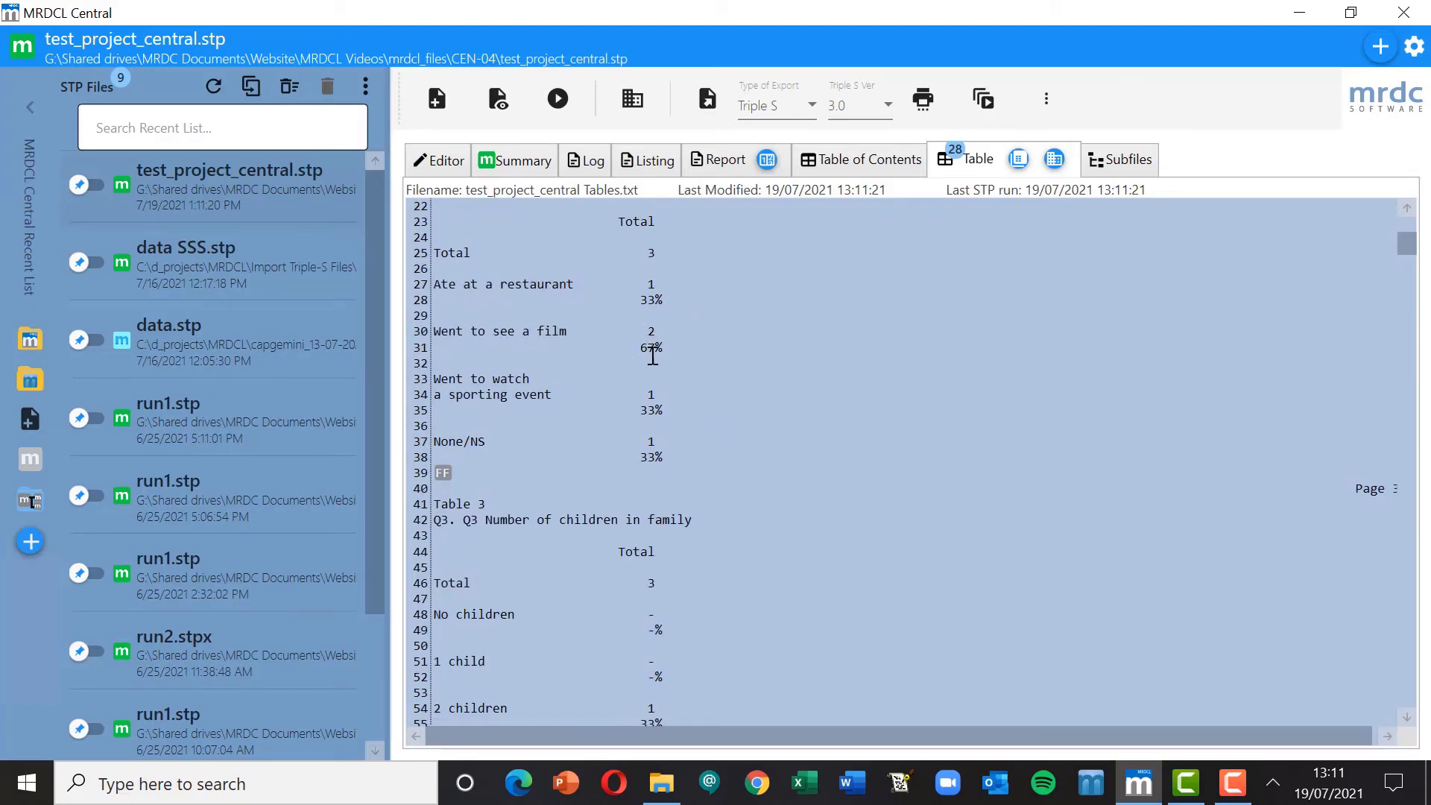
scroll(827, 394, "down", 2)
scroll(827, 394, "down", 16)
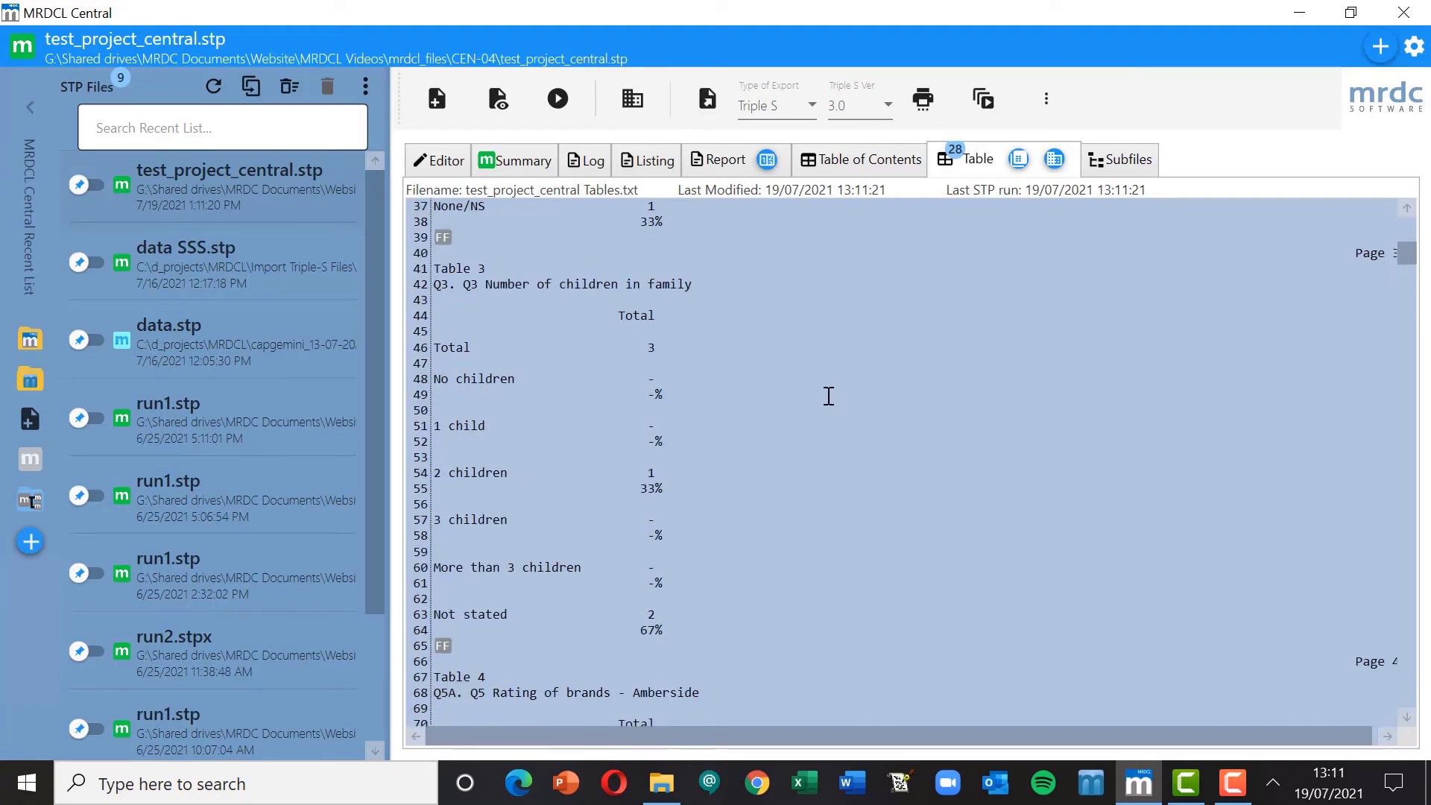
scroll(834, 393, "down", 16)
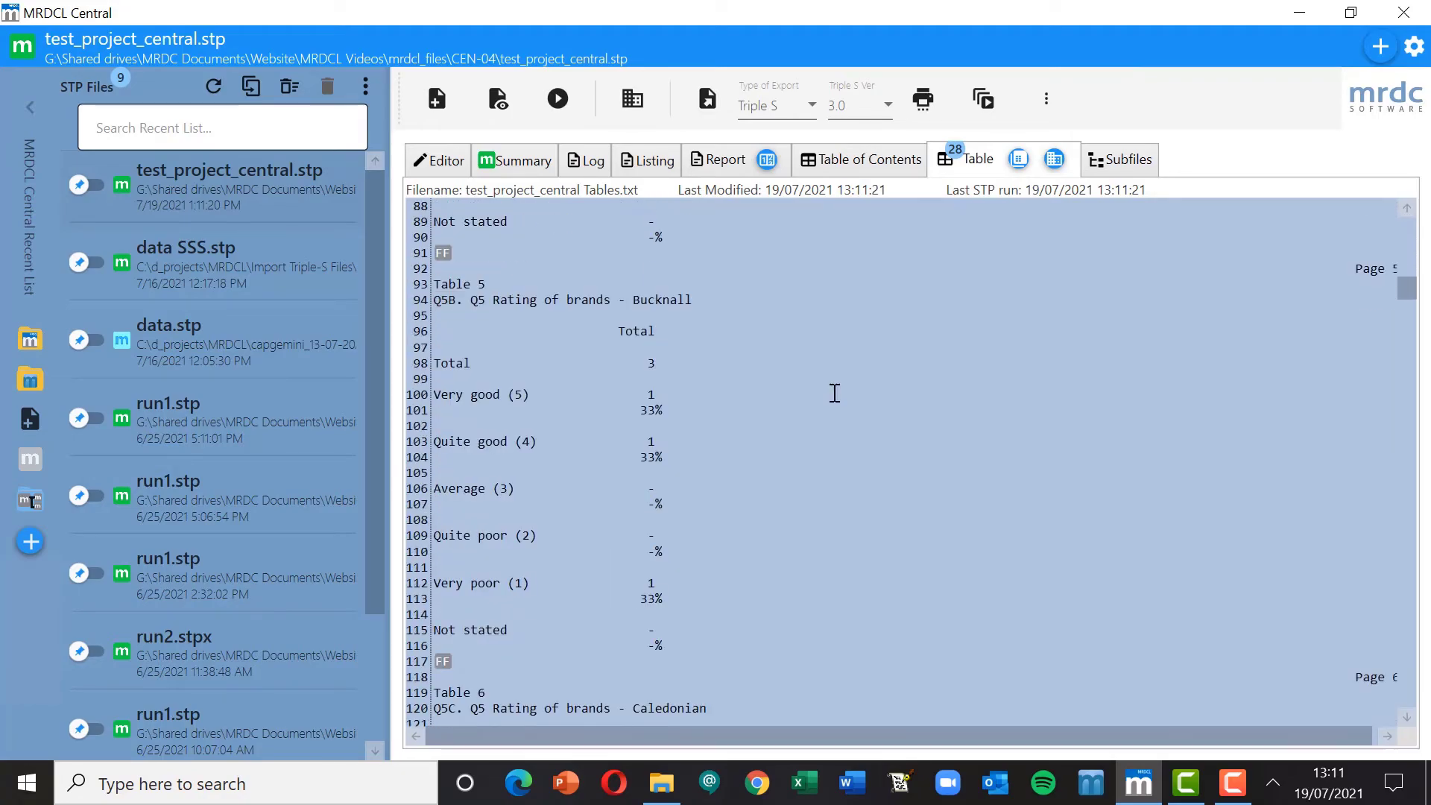
scroll(836, 393, "down", 7)
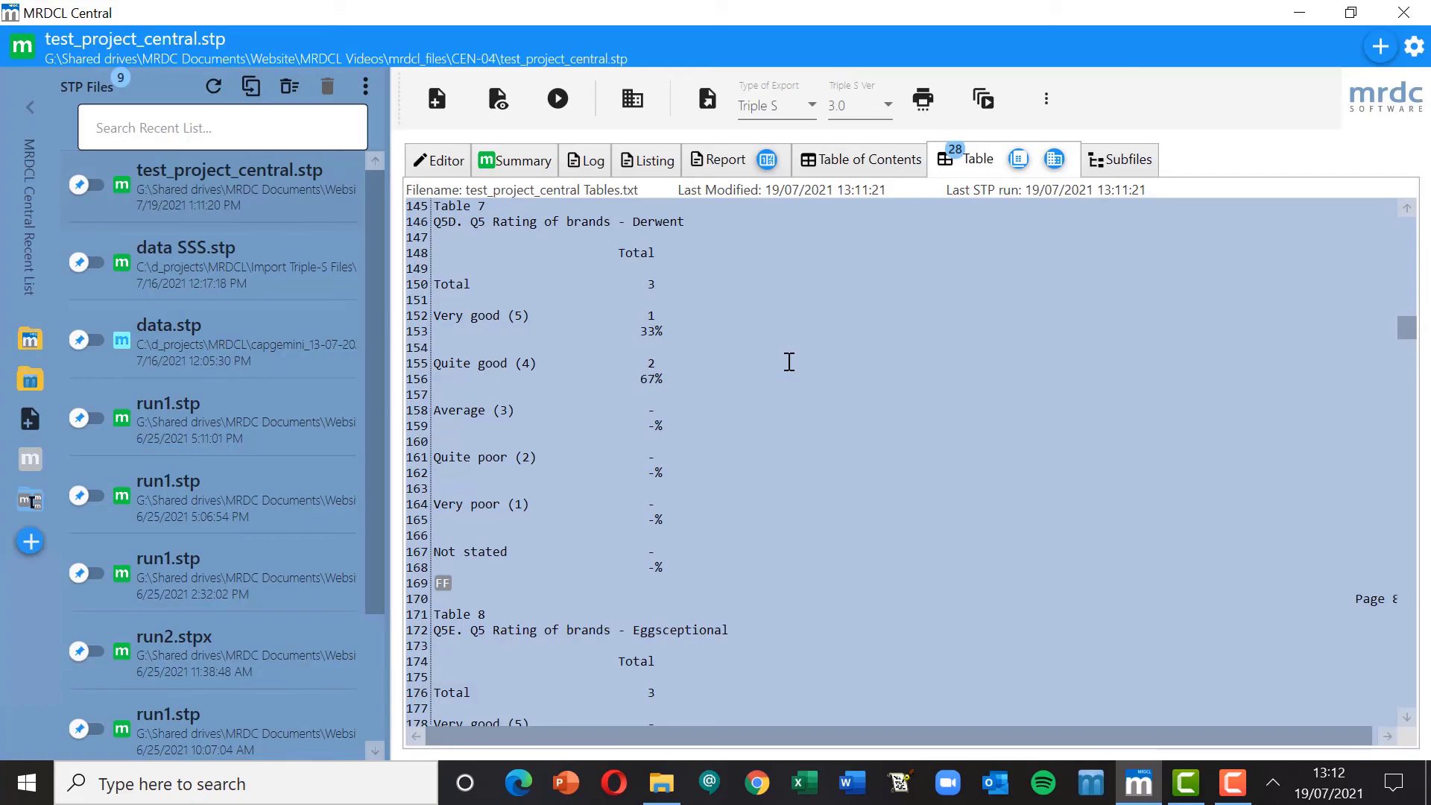
- Switch to File Explorer to view the CEN-04 project folder
left_click(661, 783)
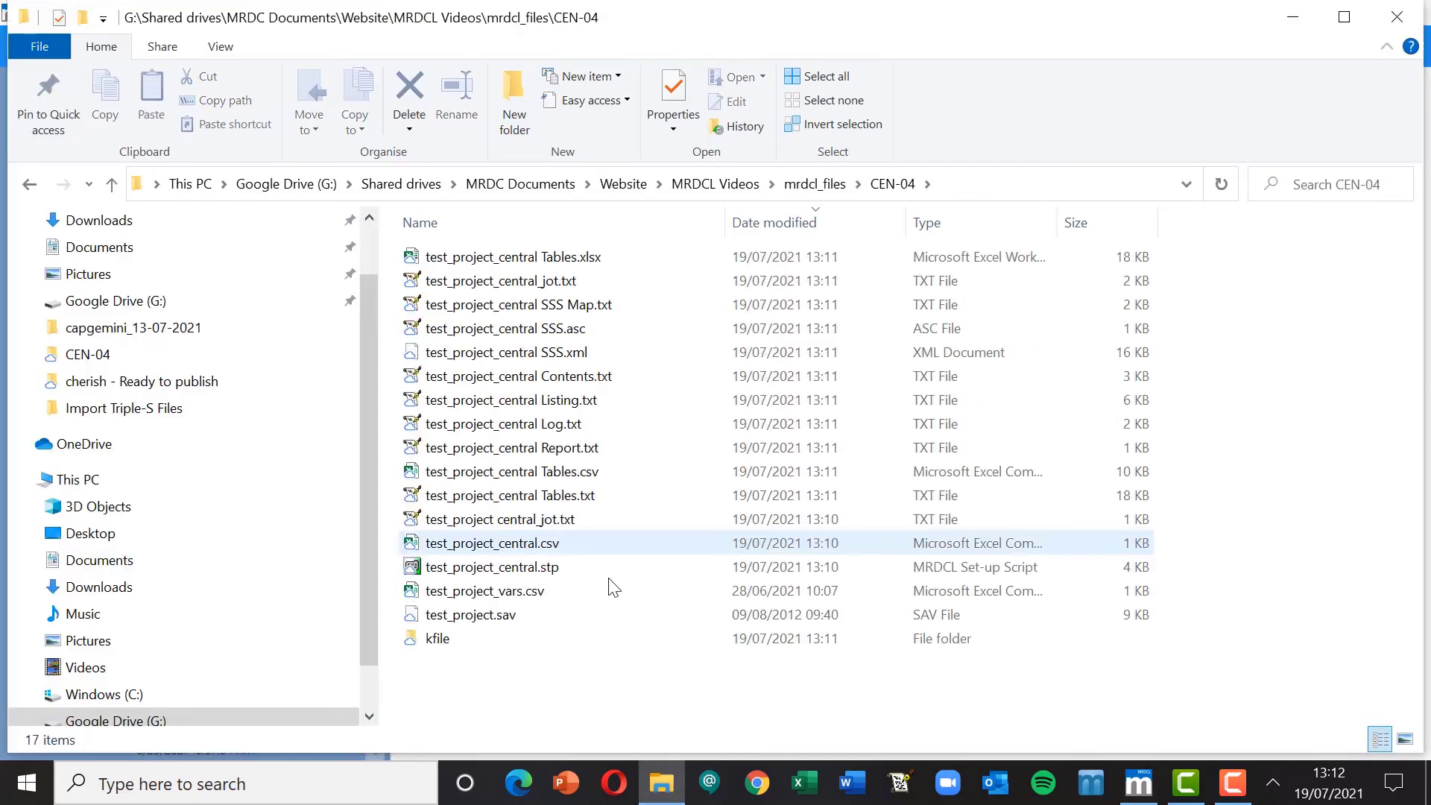